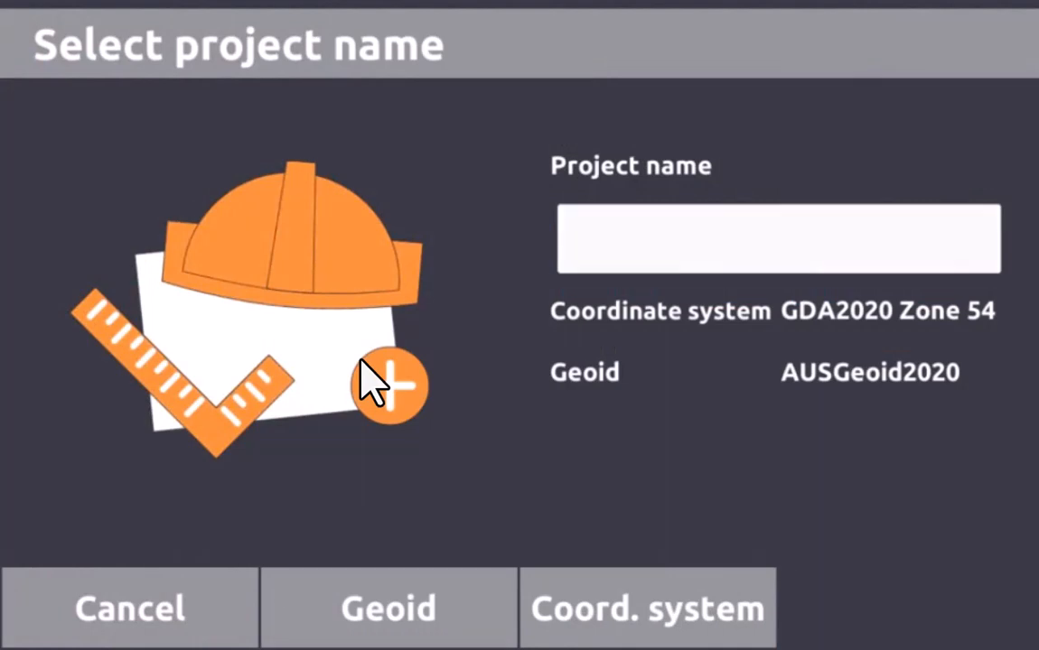
Create a new project named Demosurface and open it as the working project
type("De")
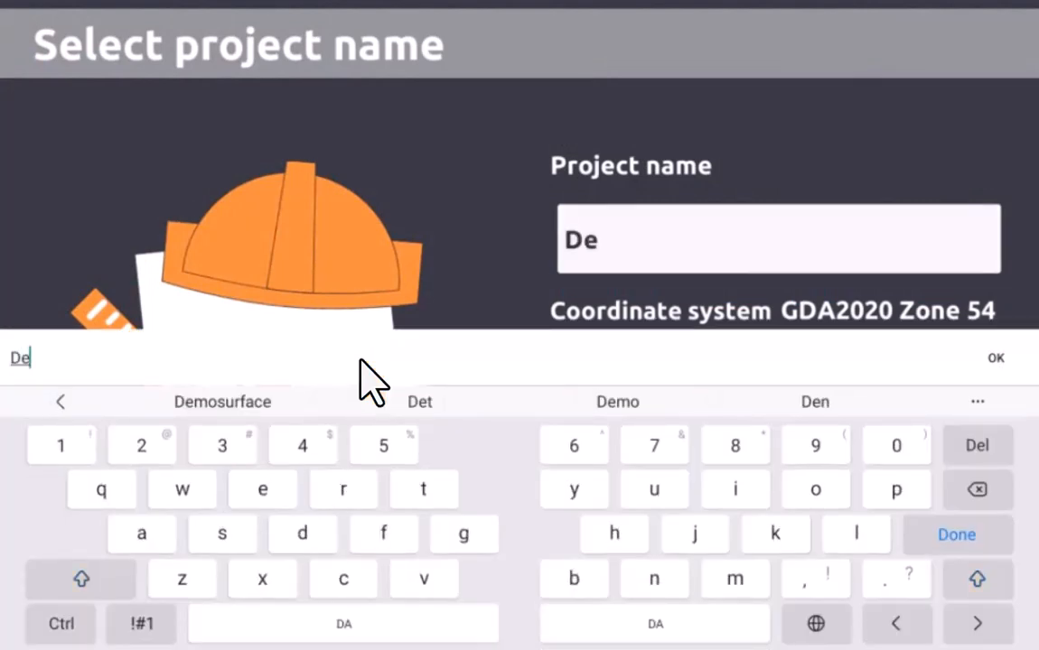
type("mos")
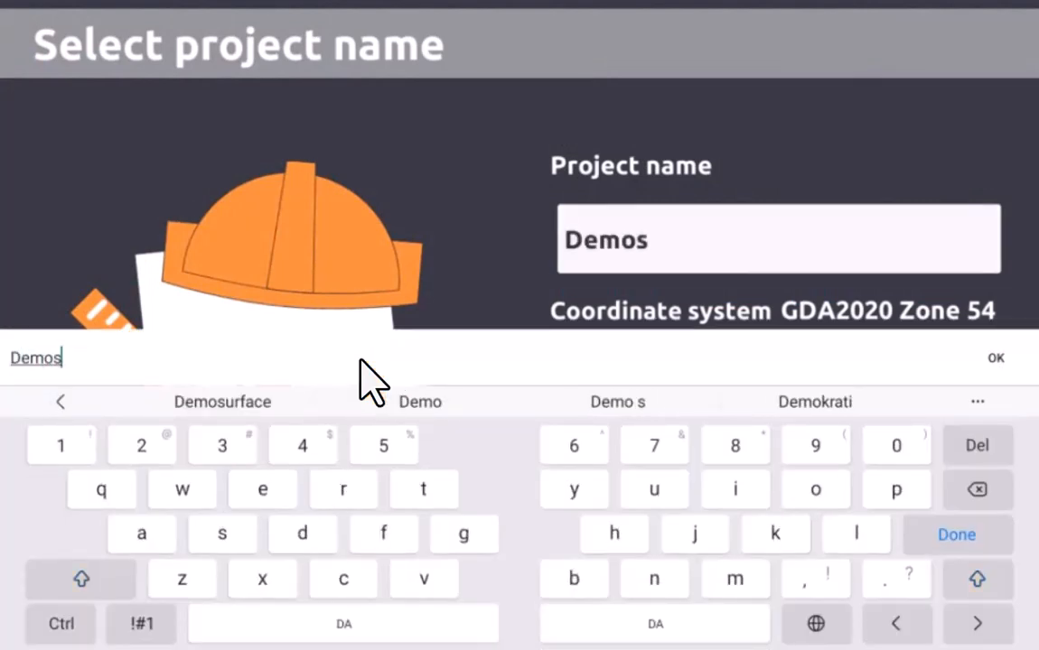
type("urfa")
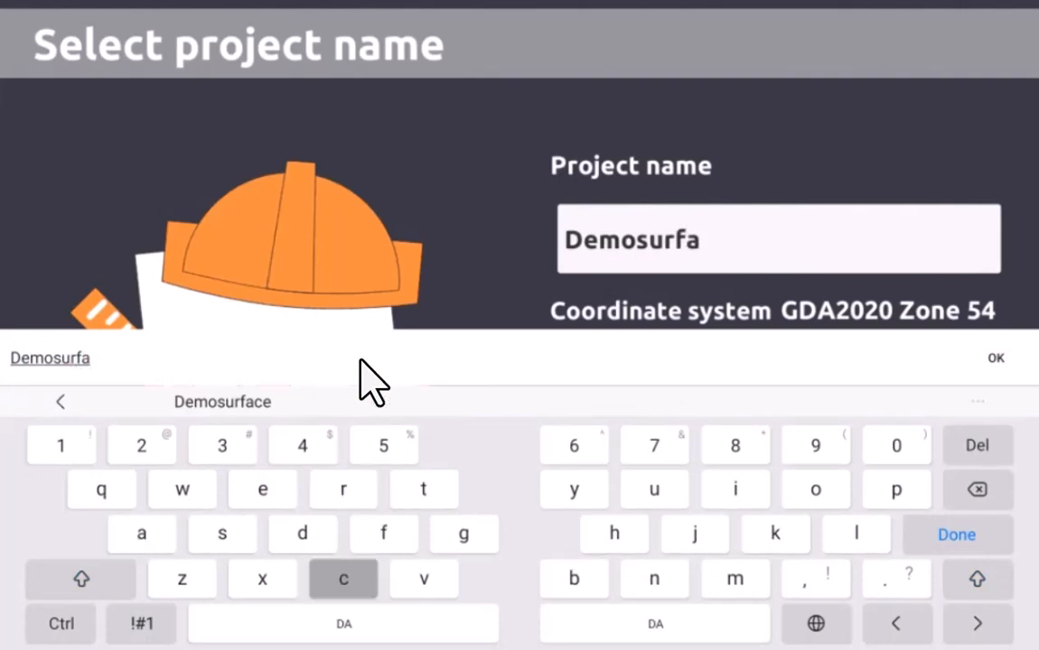
type("ce")
key("Return")
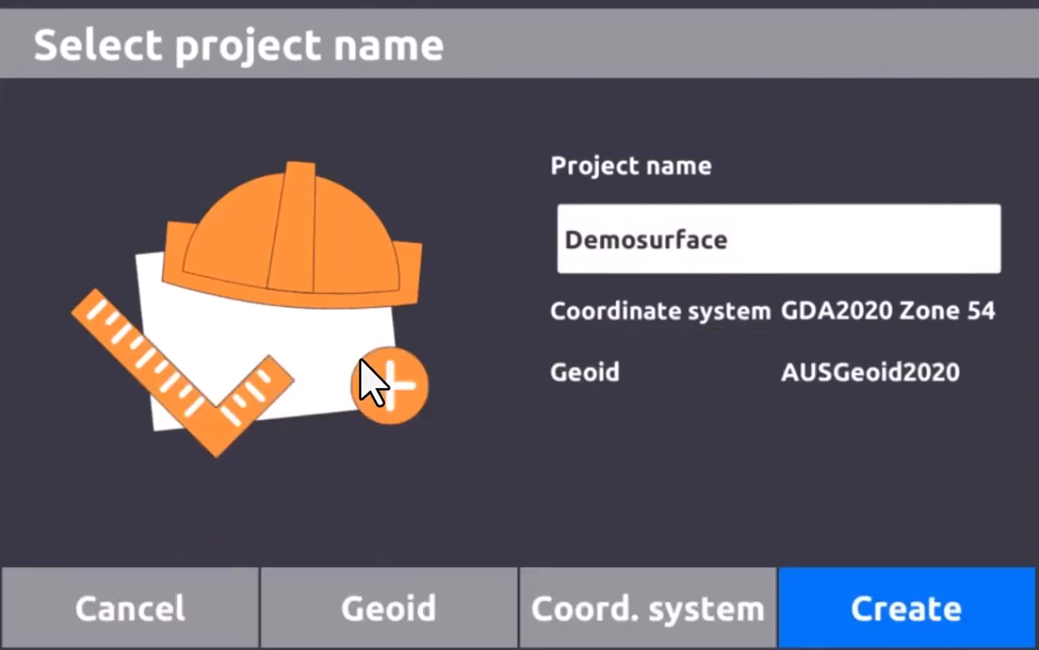
key("Return")
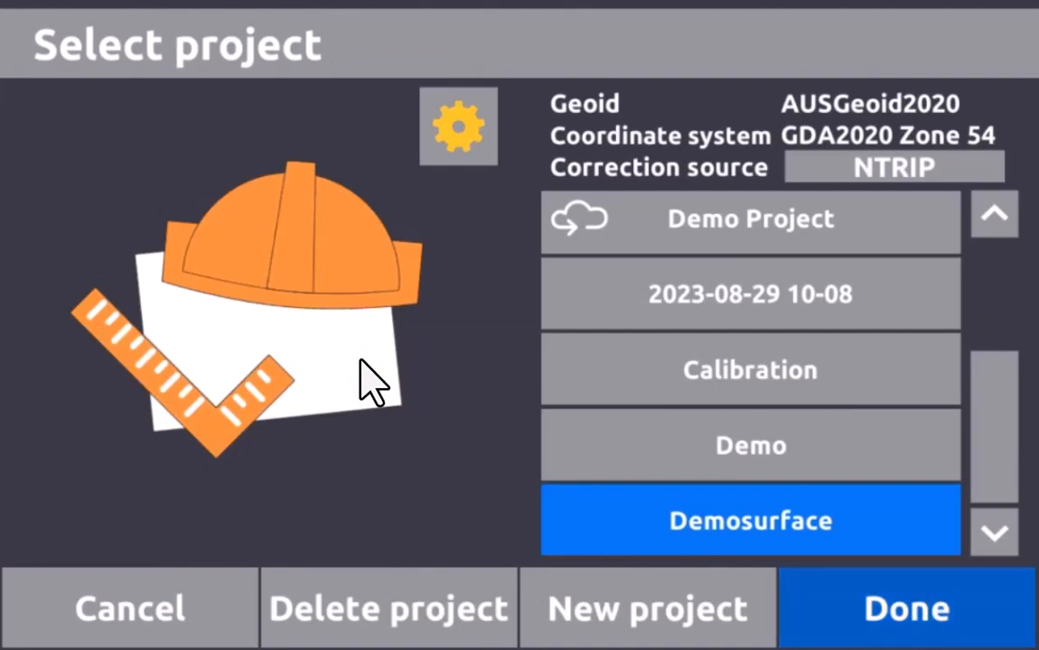
key("Return")
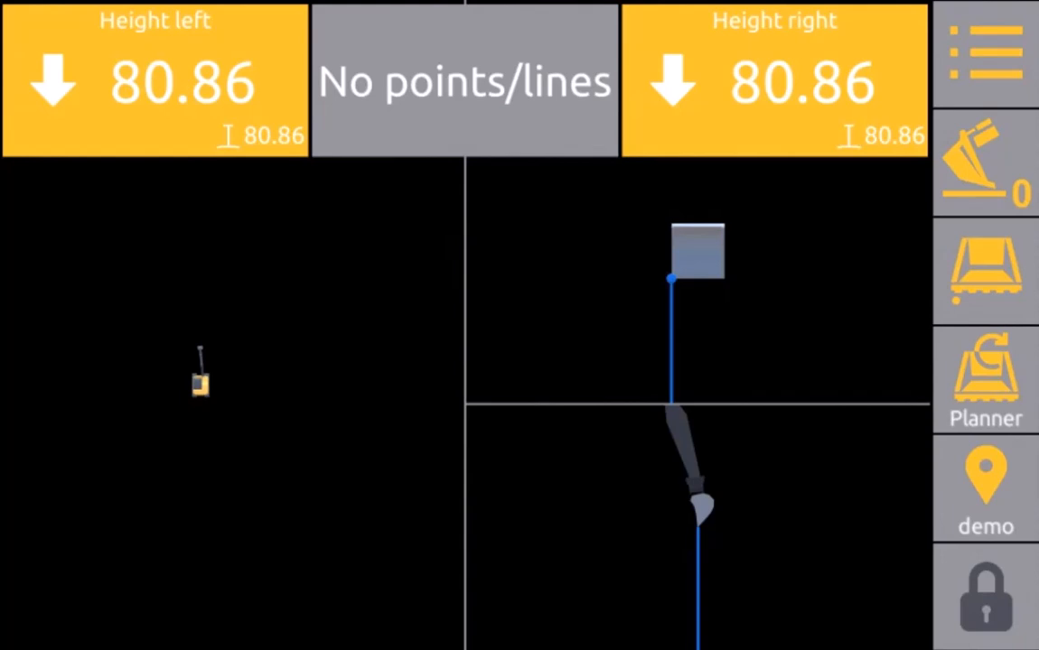
Cycle the bucket focus point through centre, right edge and back to left edge
left_click(985, 271)
left_click(985, 271)
left_click(986, 271)
Apply a GPS offset from a fix point elevation of 100 so both heights read 100.00
left_click(985, 163)
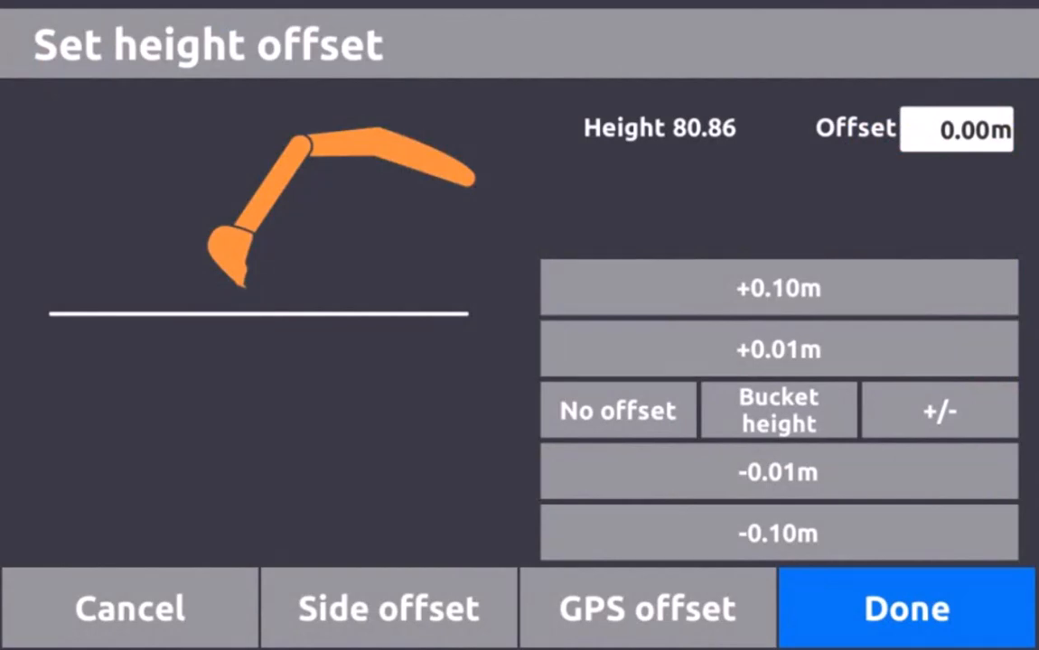
left_click(647, 608)
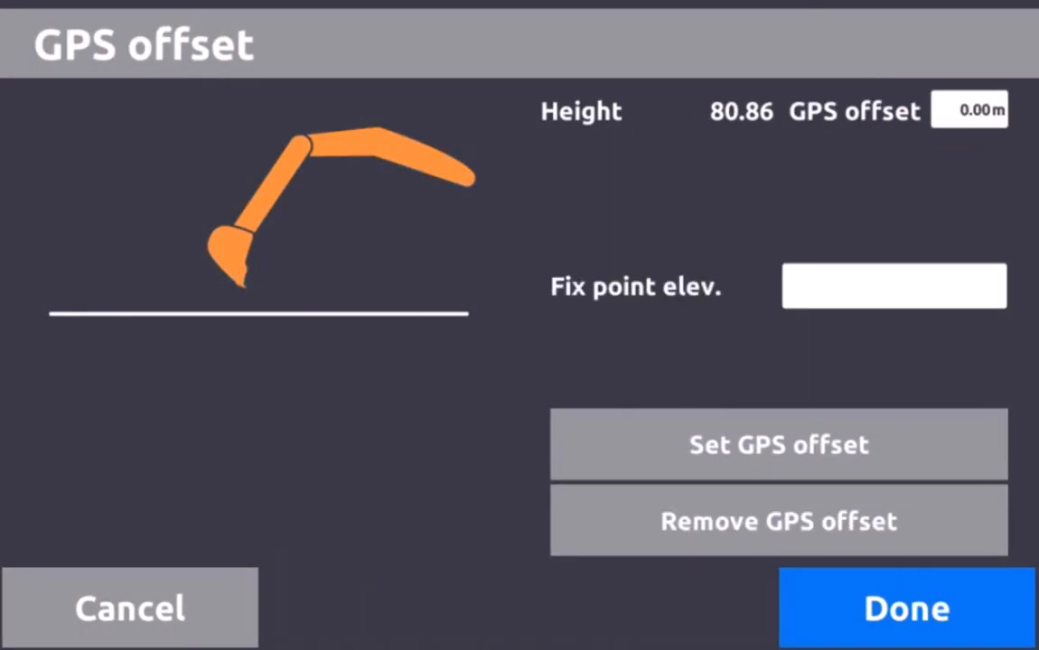
left_click(894, 286)
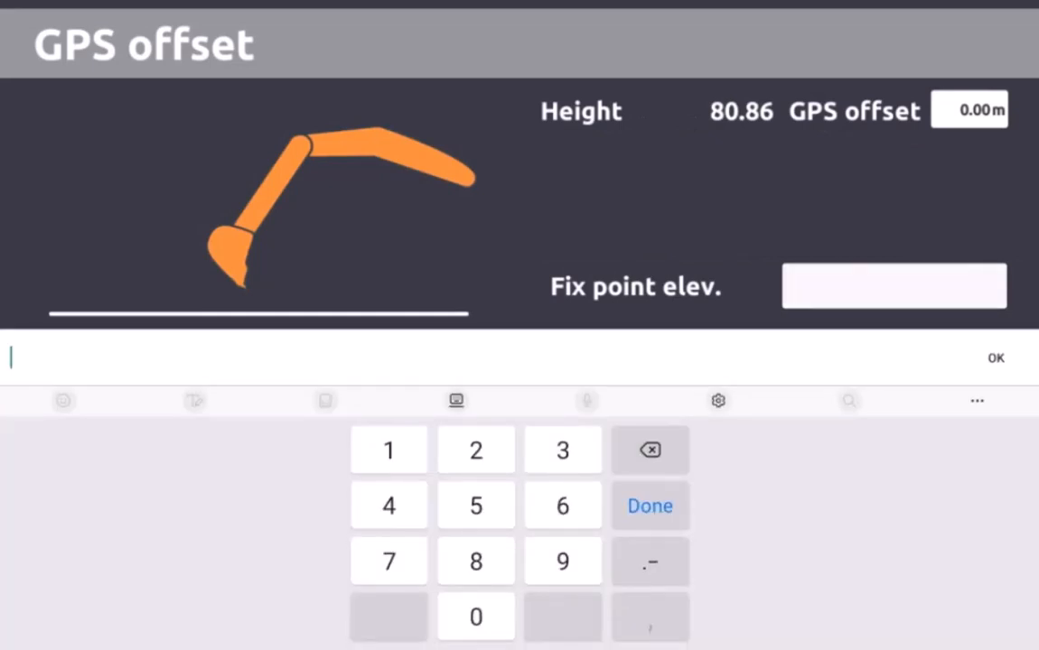
type("100")
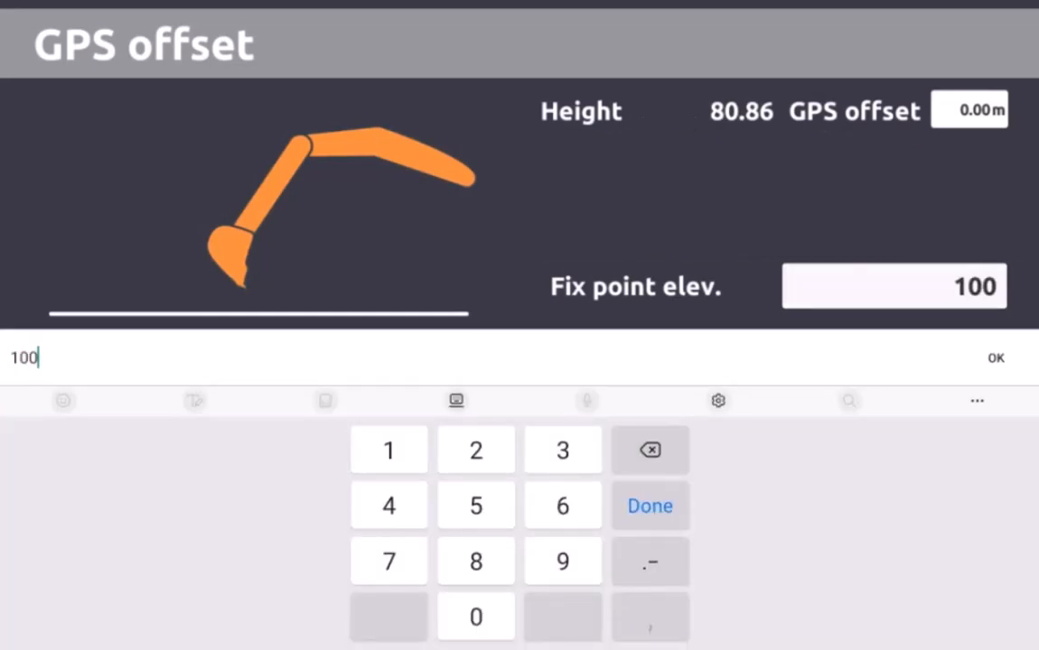
key("Return")
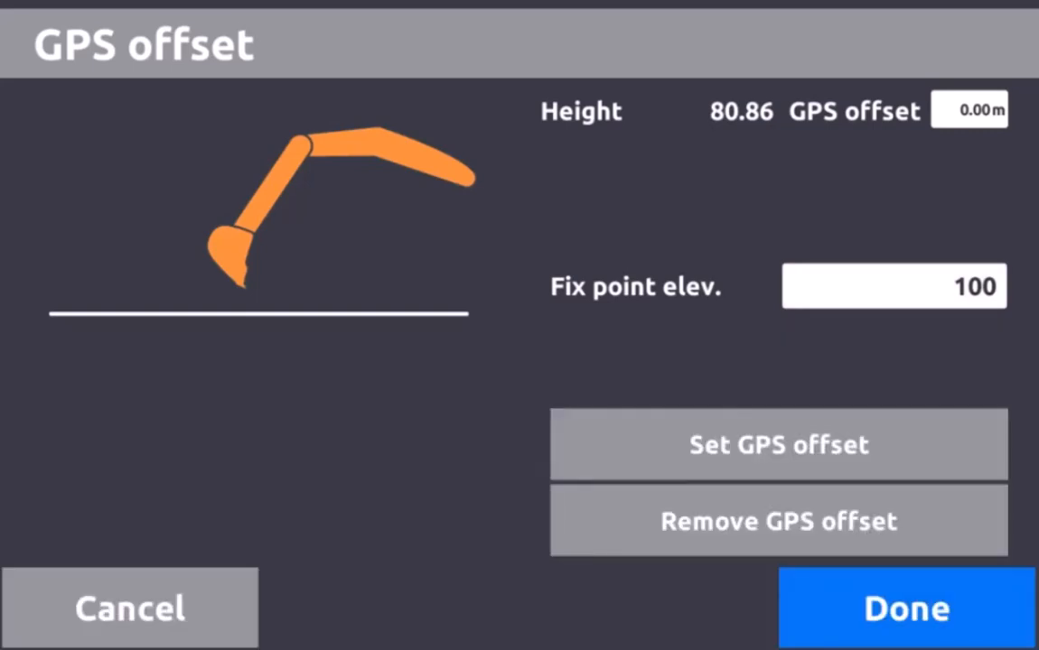
left_click(778, 445)
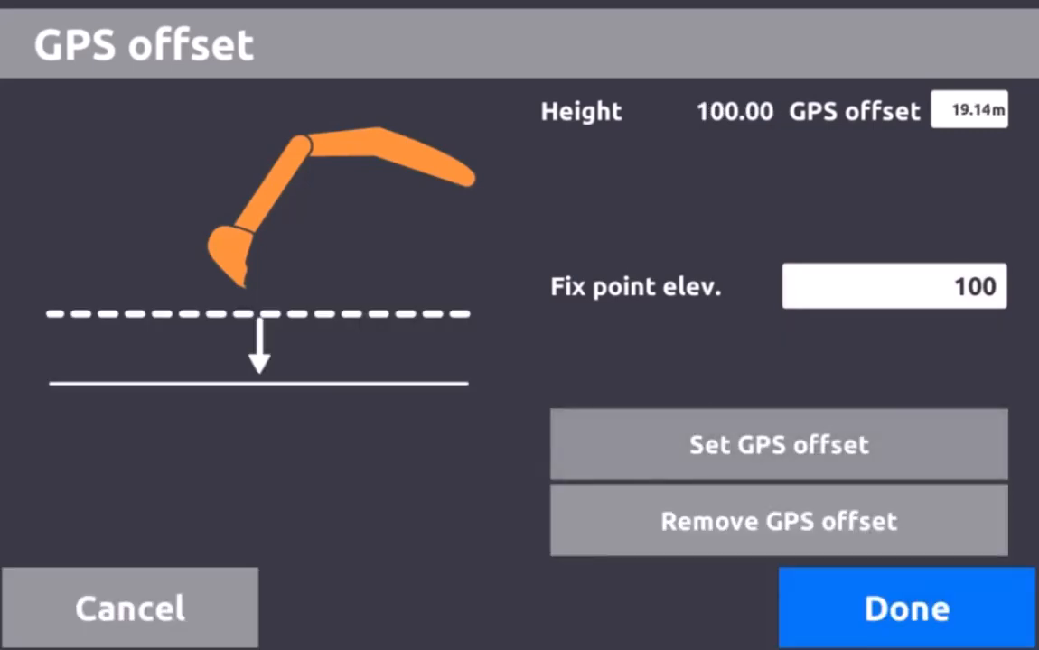
left_click(906, 609)
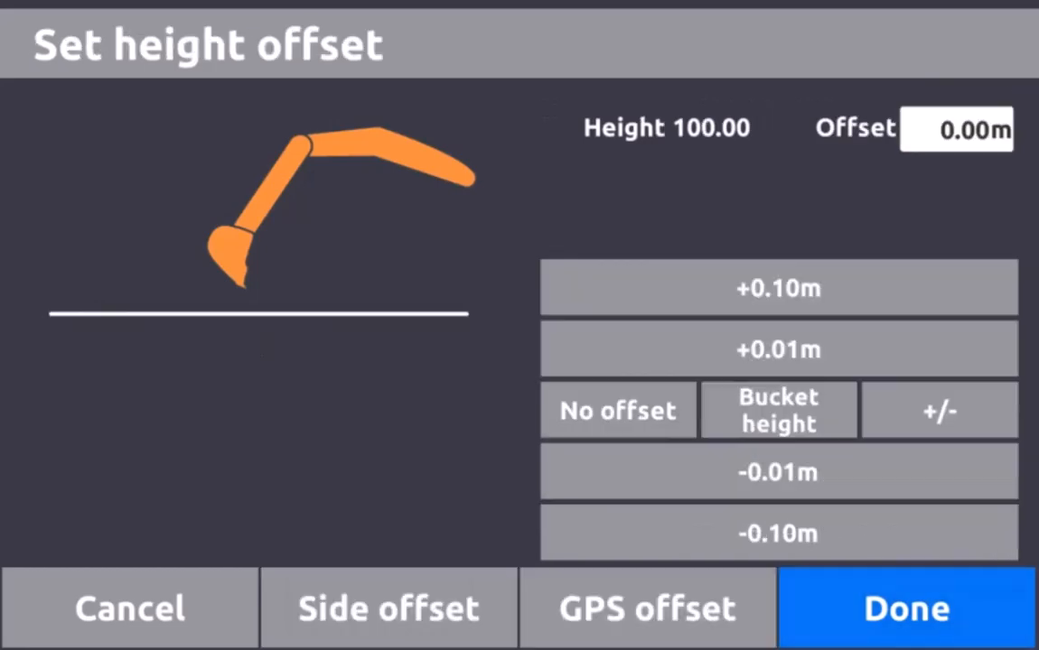
left_click(907, 609)
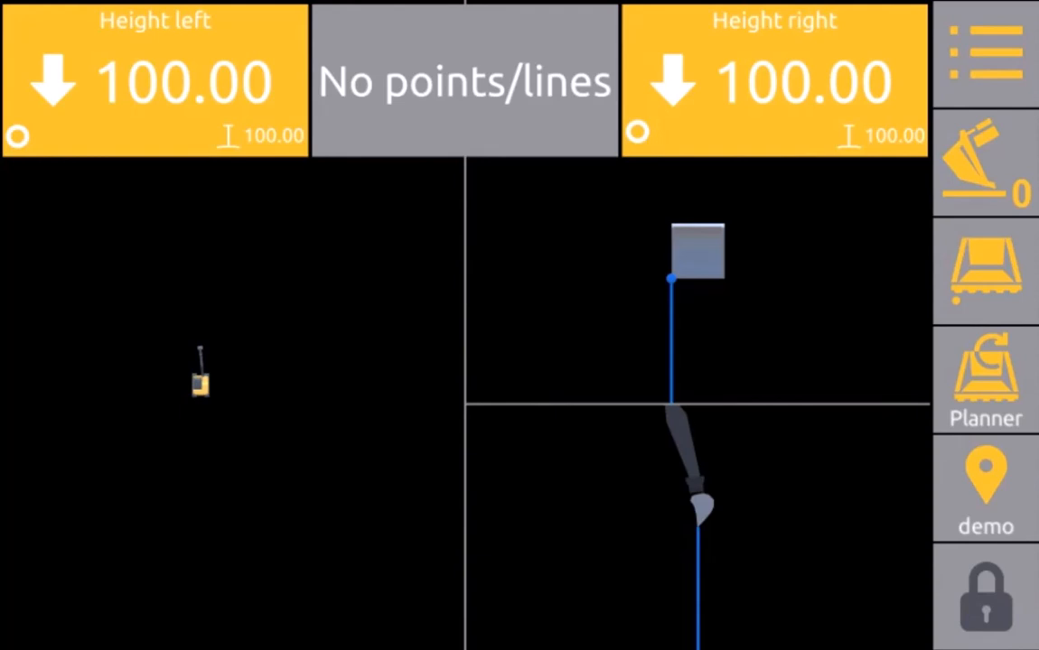
Log three bucket positions as points demo_1, demo_2 and demo_3
left_click(985, 487)
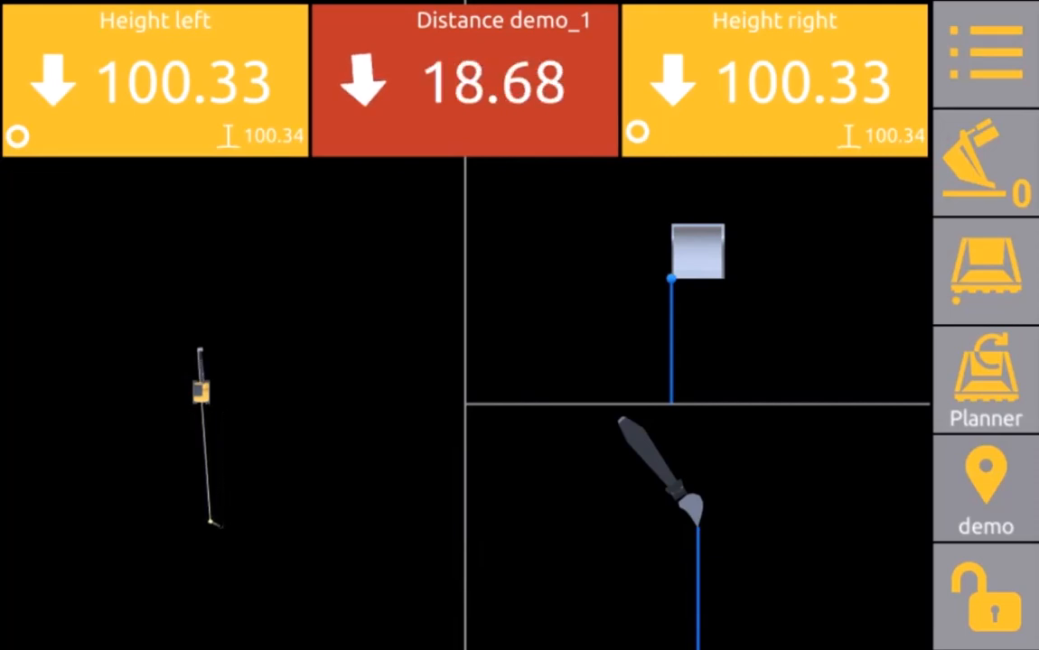
left_click(985, 488)
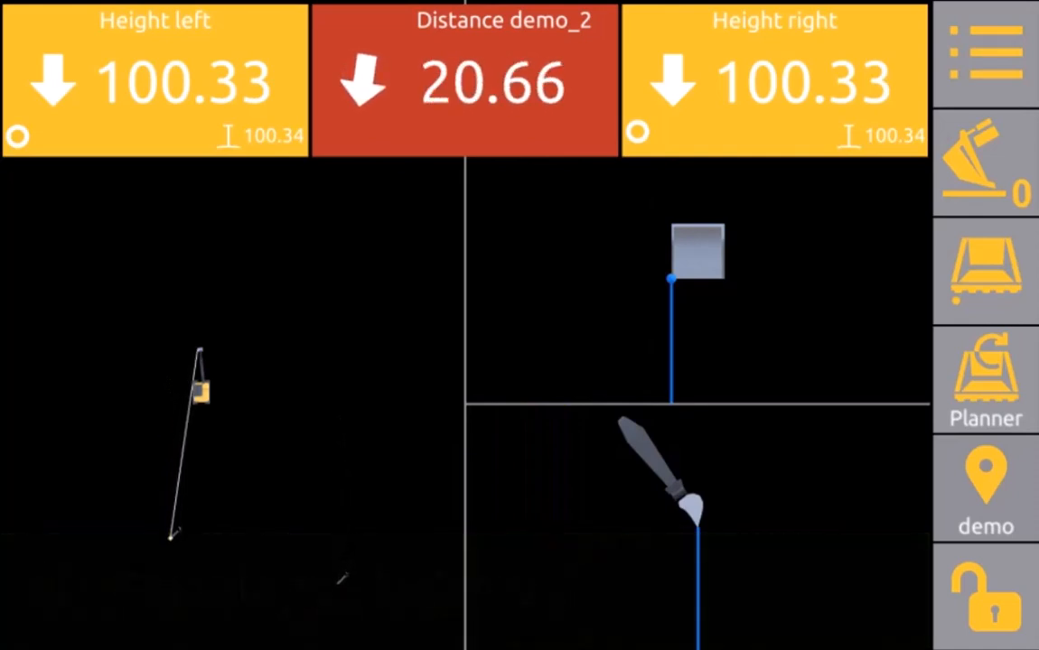
left_click(985, 489)
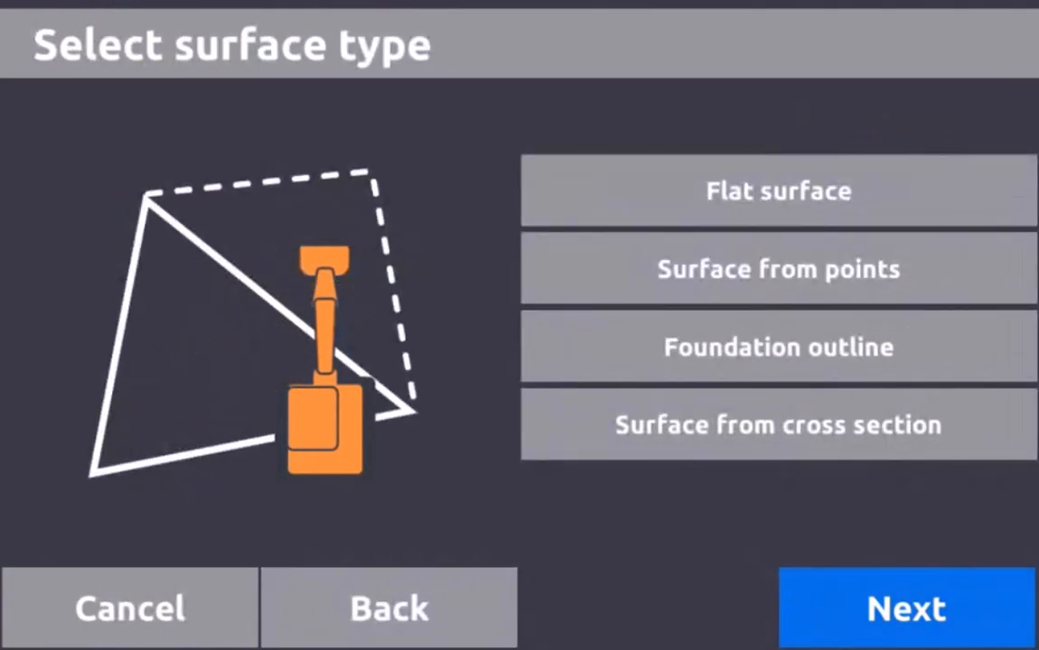
Choose Surface from points and pan the 3D view so all logged points are visible
left_click(778, 269)
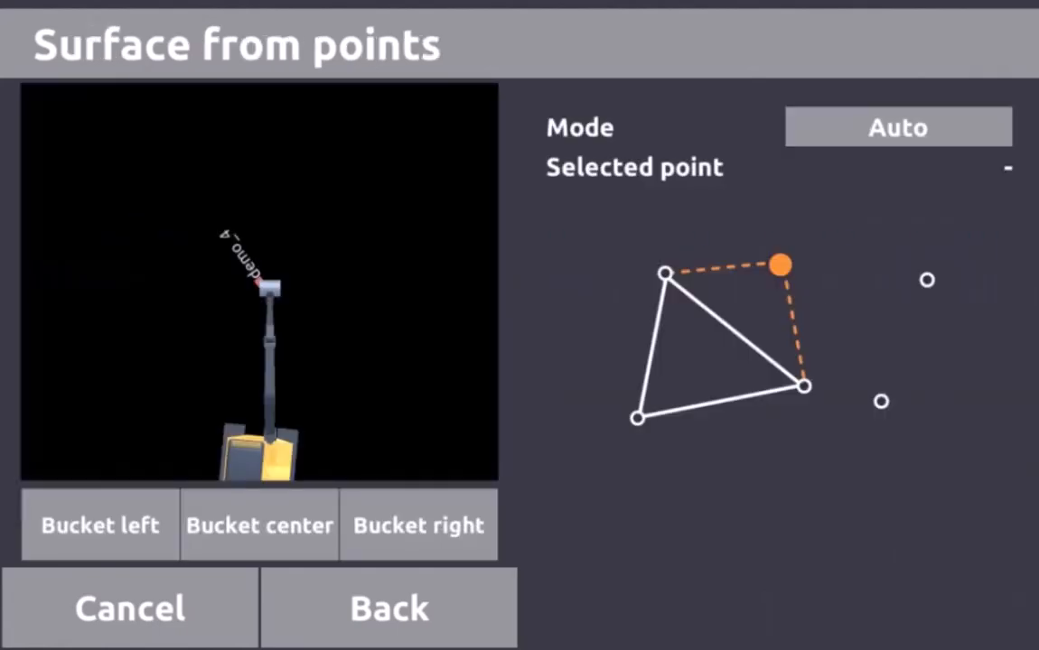
scroll(259, 282, "down", 1)
left_click_drag(258, 285, 234, 172)
scroll(259, 282, "down", 1)
scroll(259, 281, "down", 1)
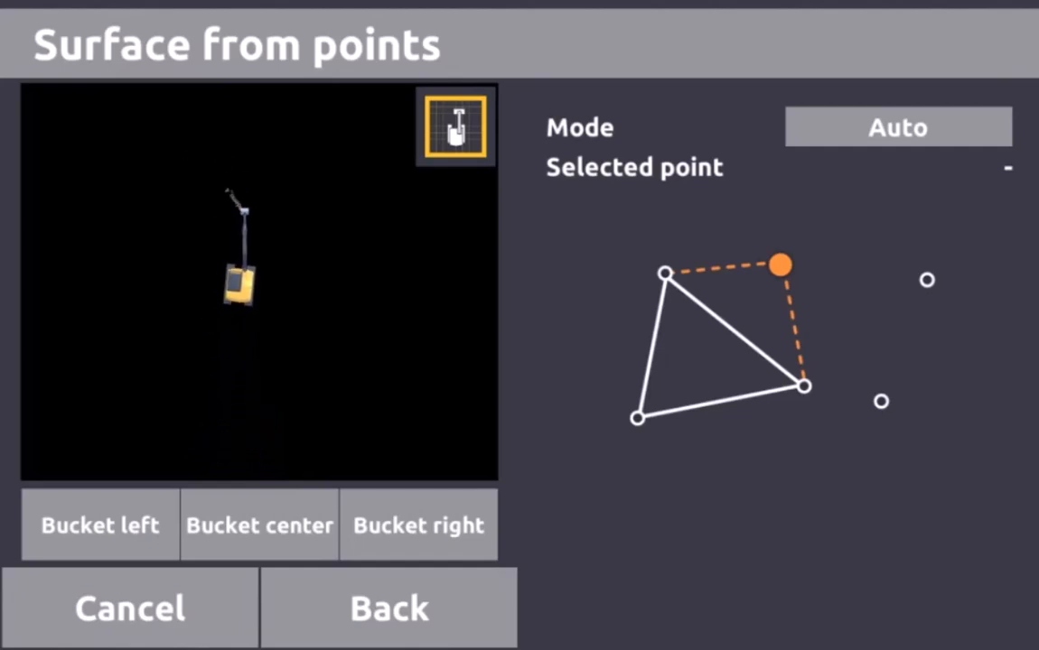
scroll(259, 282, "down", 1)
left_click_drag(244, 285, 122, 194)
Pick demo_4, demo_1, demo_2 and demo_3 in turn to form a four-sided surface
left_click(115, 127)
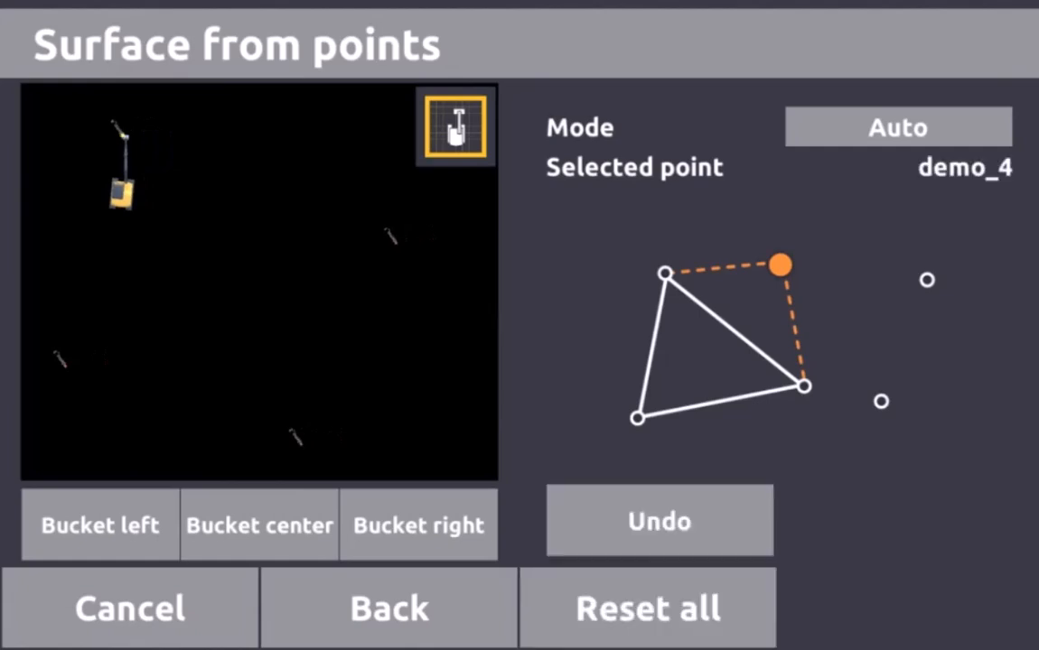
left_click(392, 238)
left_click(297, 439)
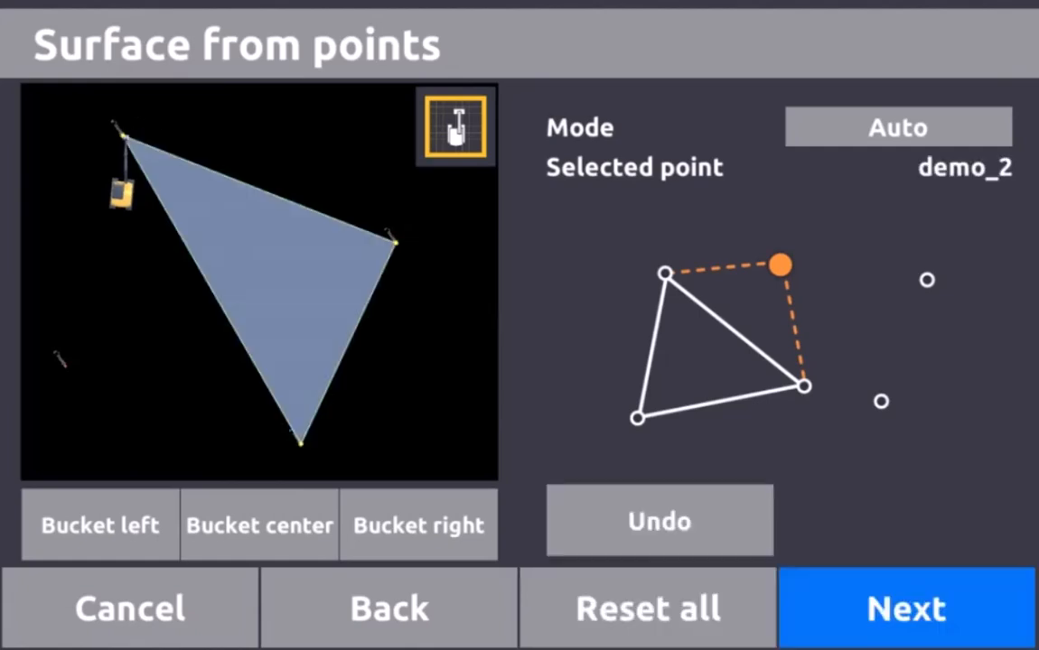
left_click(61, 359)
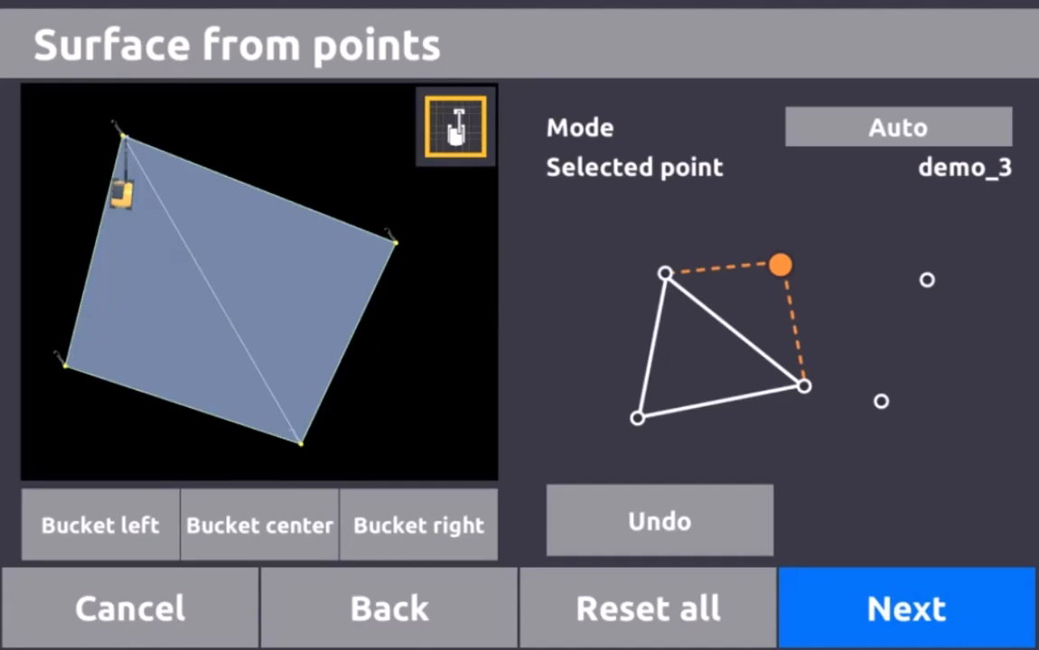
Switch to adjusting point heights and set demo_3's elevation to 99.50 m
left_click(897, 127)
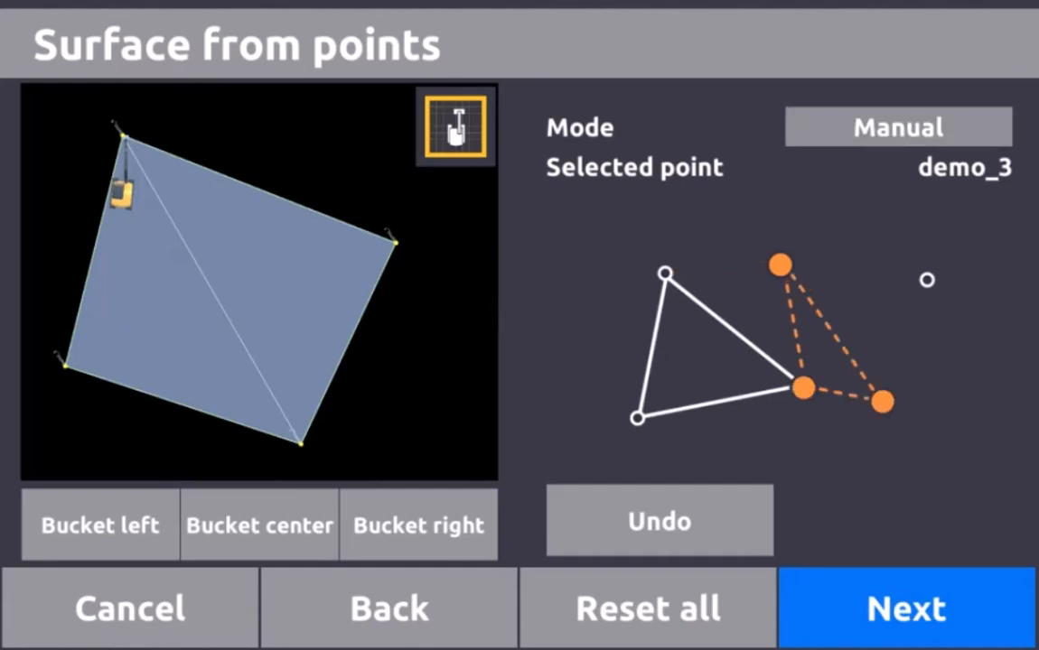
left_click(898, 127)
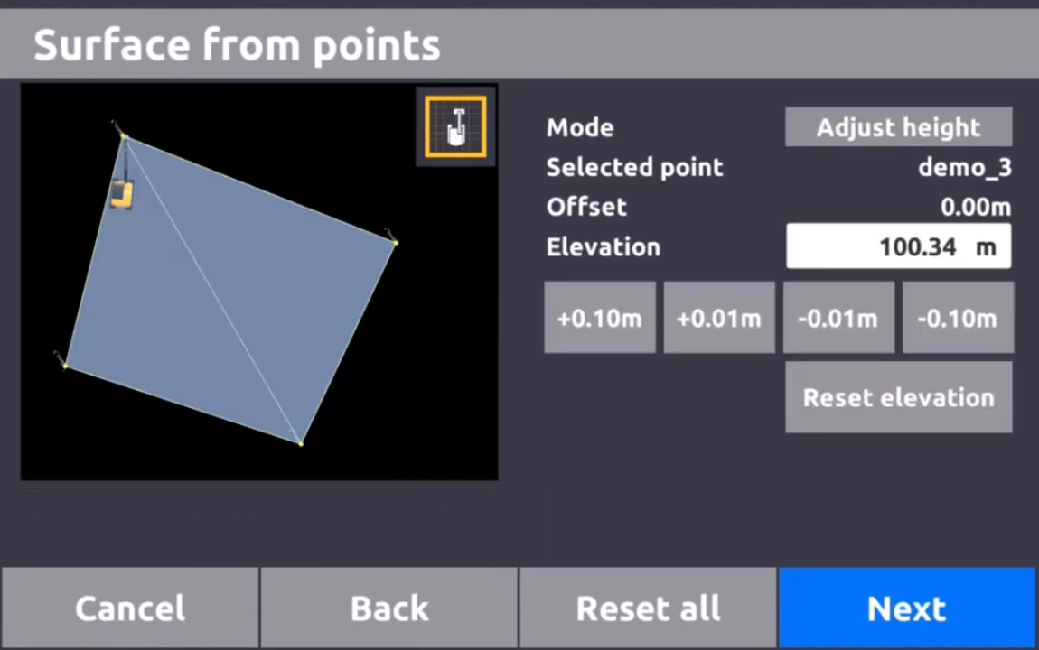
left_click_drag(217, 290, 313, 268)
scroll(260, 282, "up", 4)
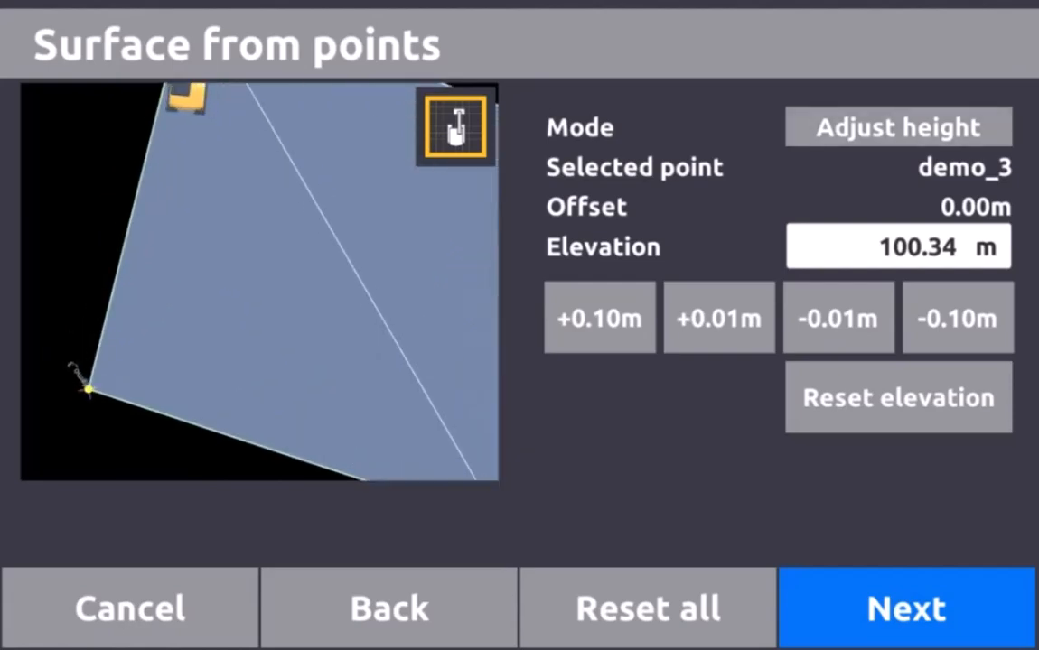
left_click_drag(216, 291, 316, 208)
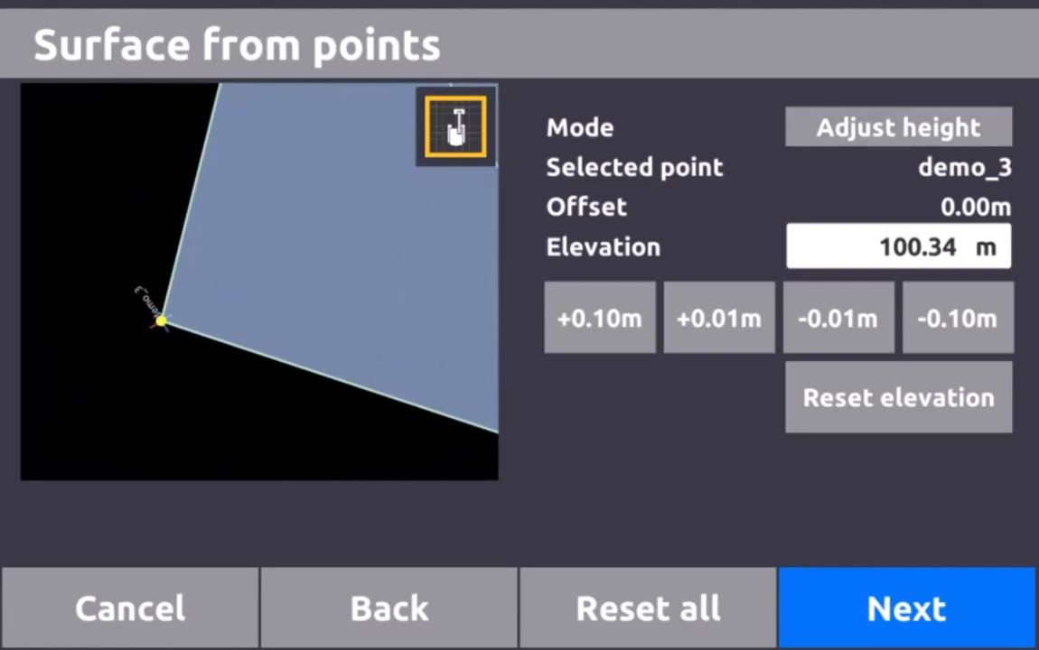
scroll(259, 282, "up", 2)
scroll(259, 282, "down", 1)
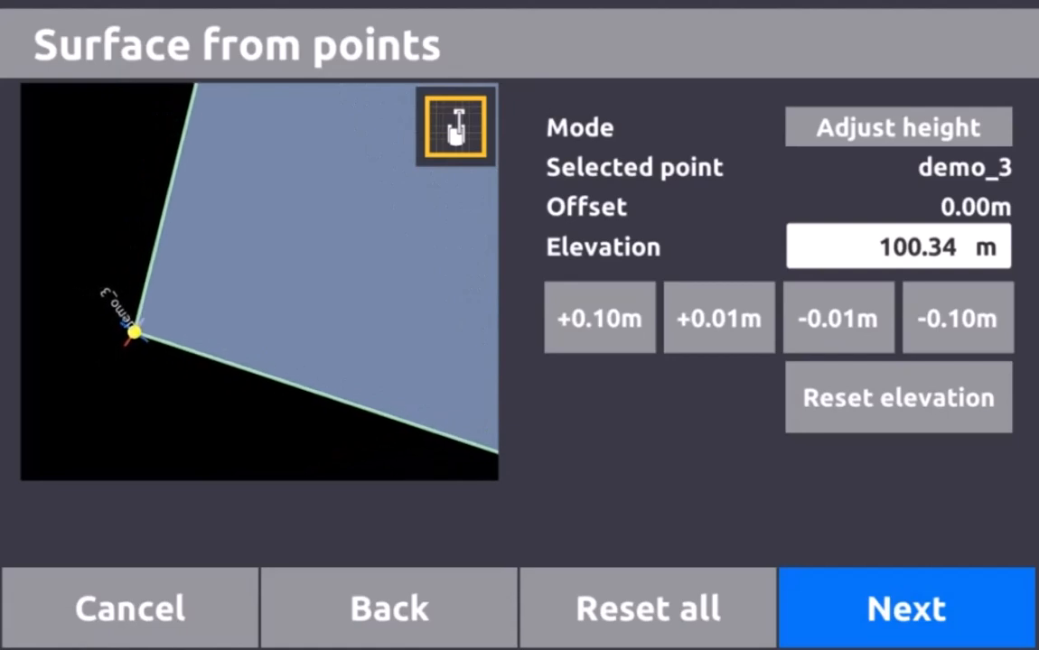
left_click(897, 247)
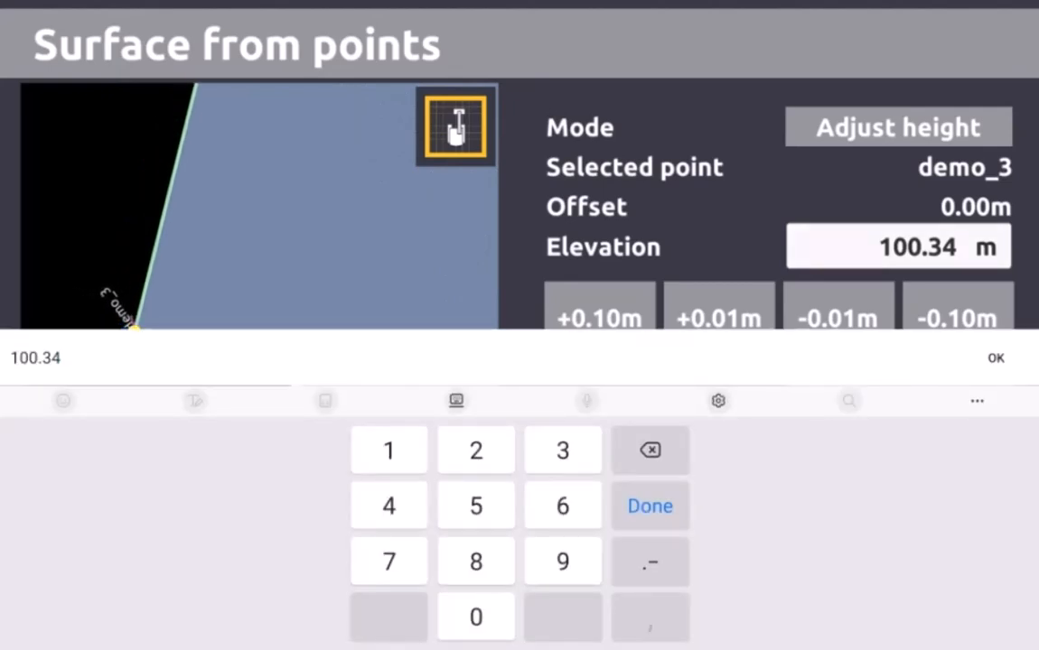
key("BackSpace")
key("BackSpace")
key("BackSpace")
key("BackSpace")
key("BackSpace")
key("BackSpace")
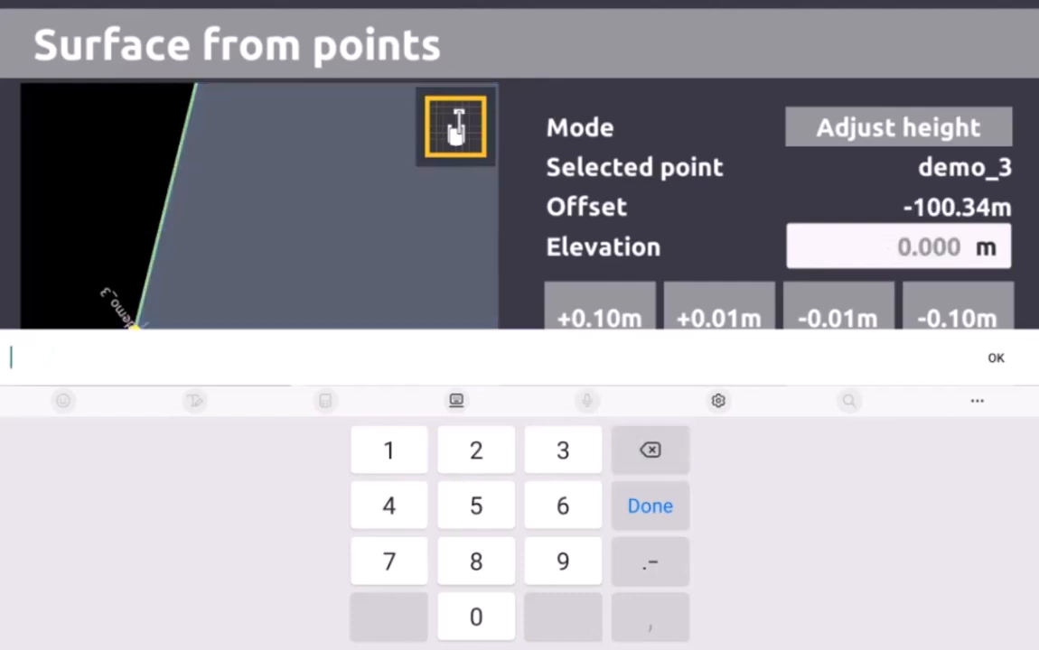
type("99.5")
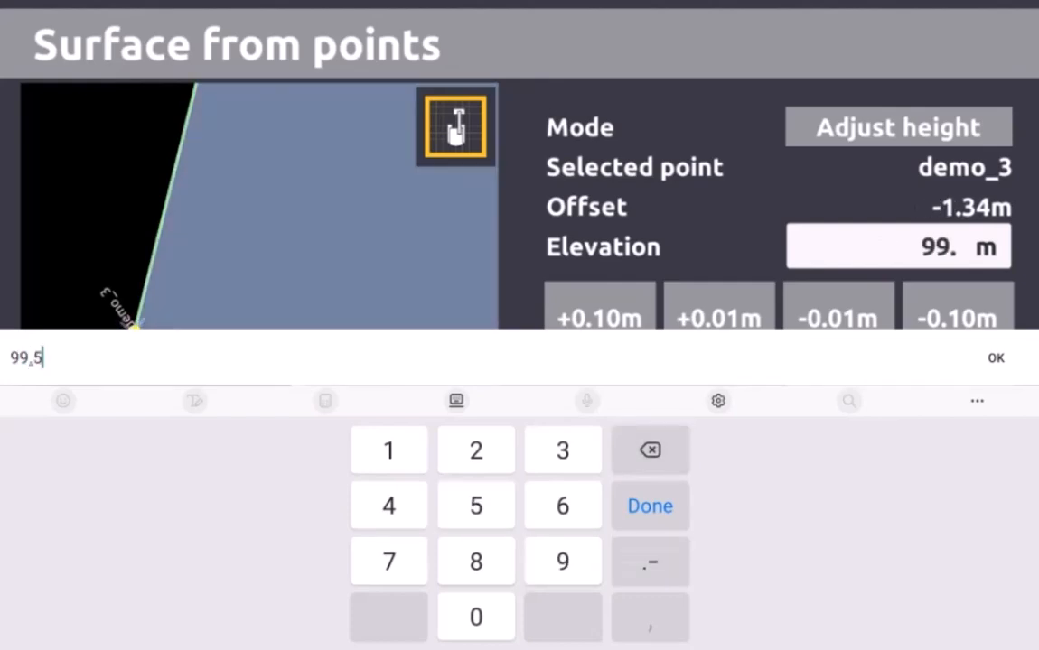
key("Return")
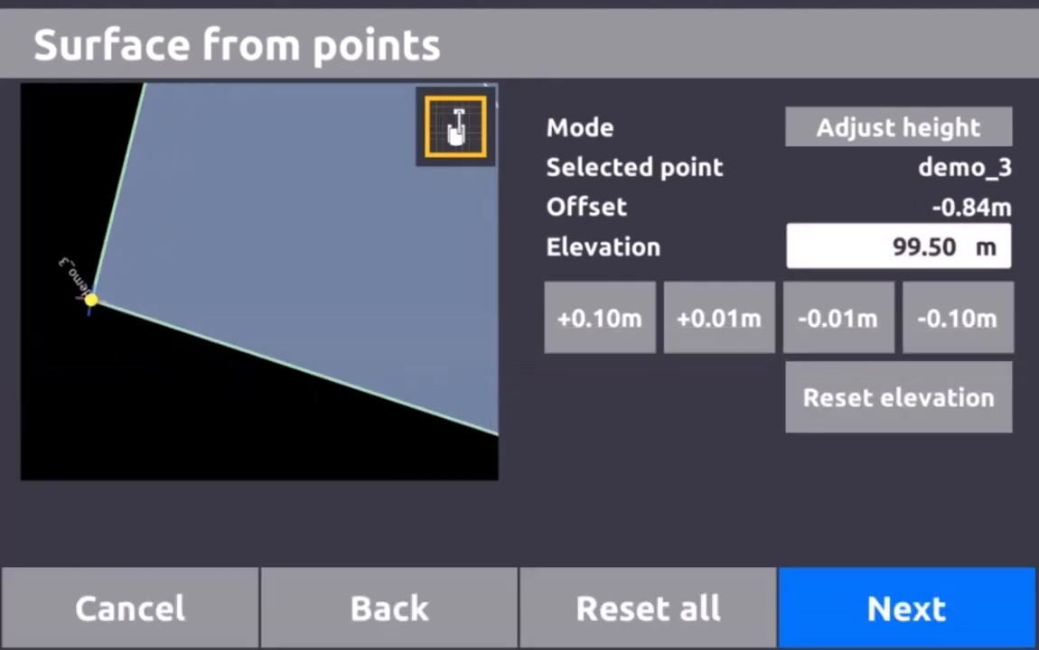
Select demo_2 and set its elevation to 99.50 m
left_click_drag(461, 380, 84, 257)
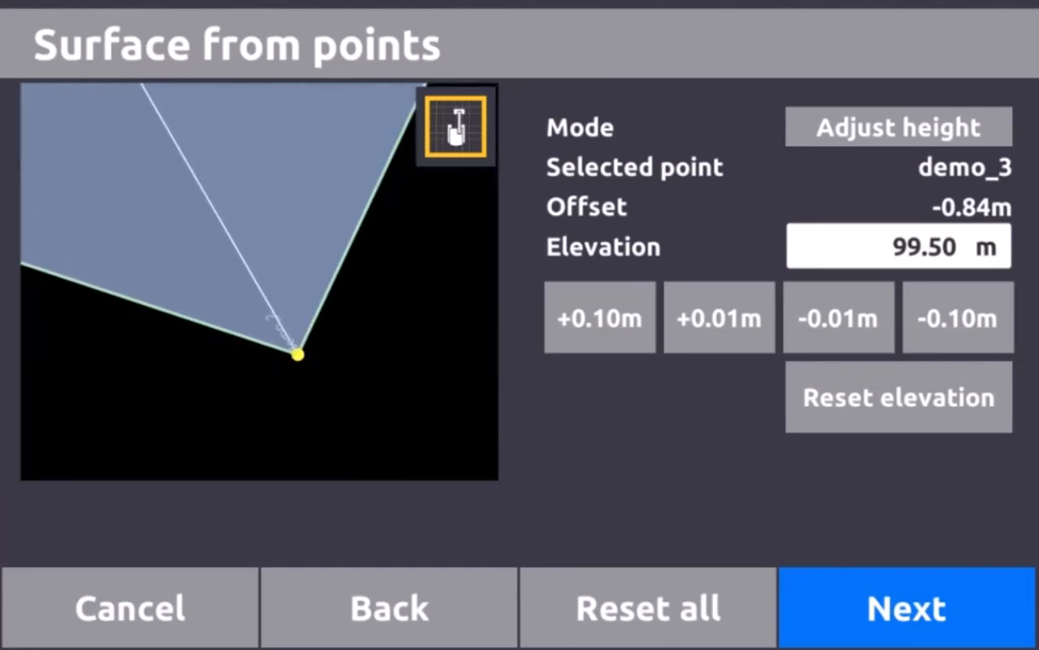
left_click(298, 354)
left_click(898, 247)
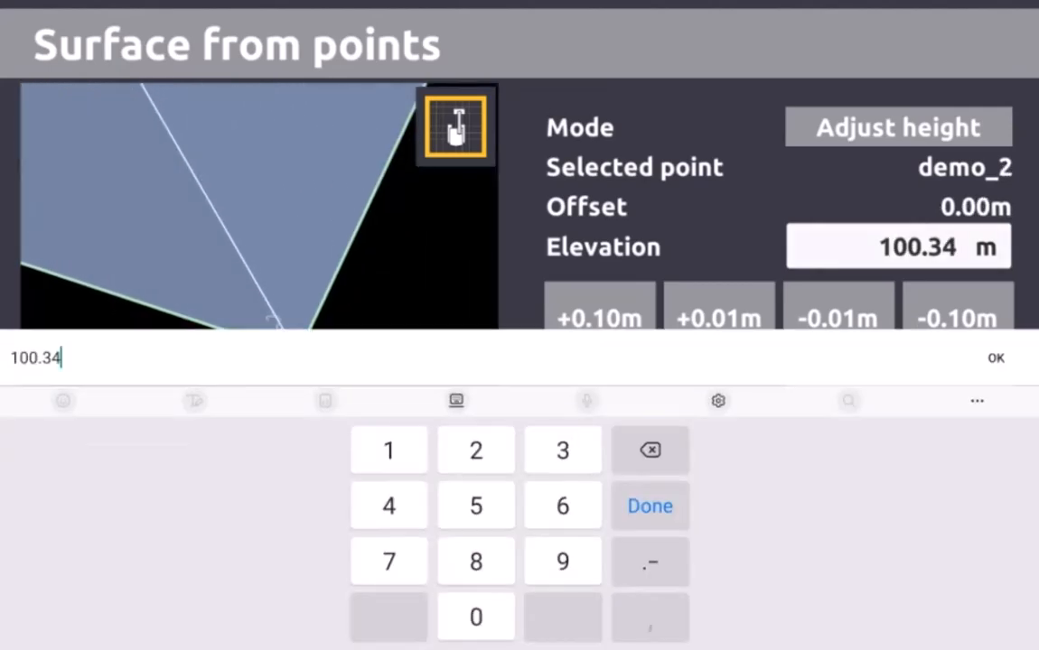
key("BackSpace")
key("BackSpace")
key("BackSpace")
key("BackSpace")
key("BackSpace")
key("BackSpace")
type("9")
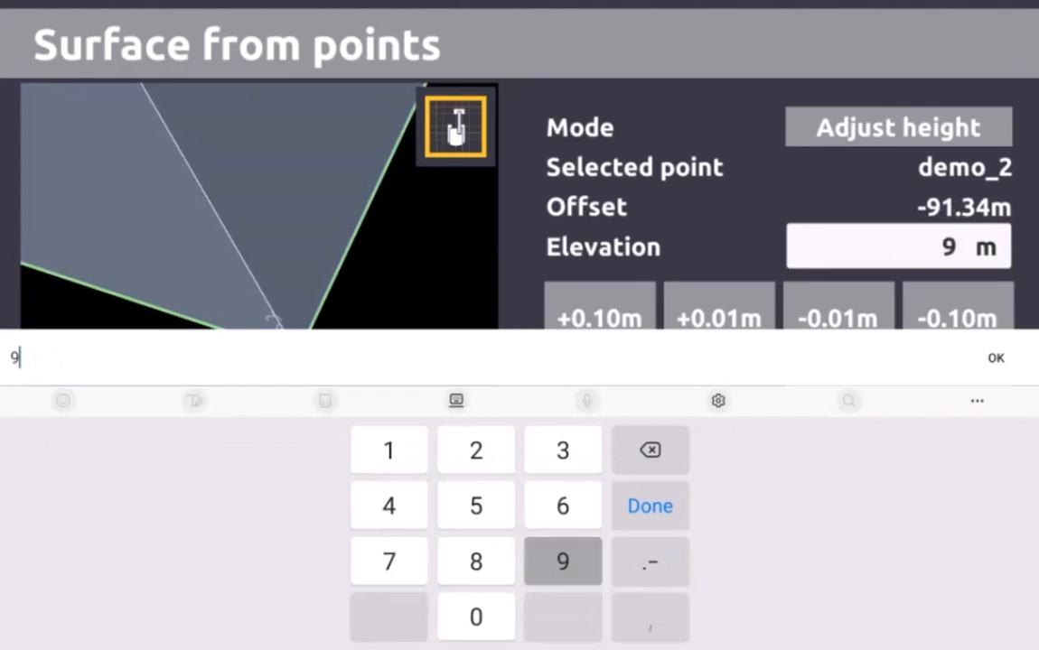
type("9.5")
key("Return")
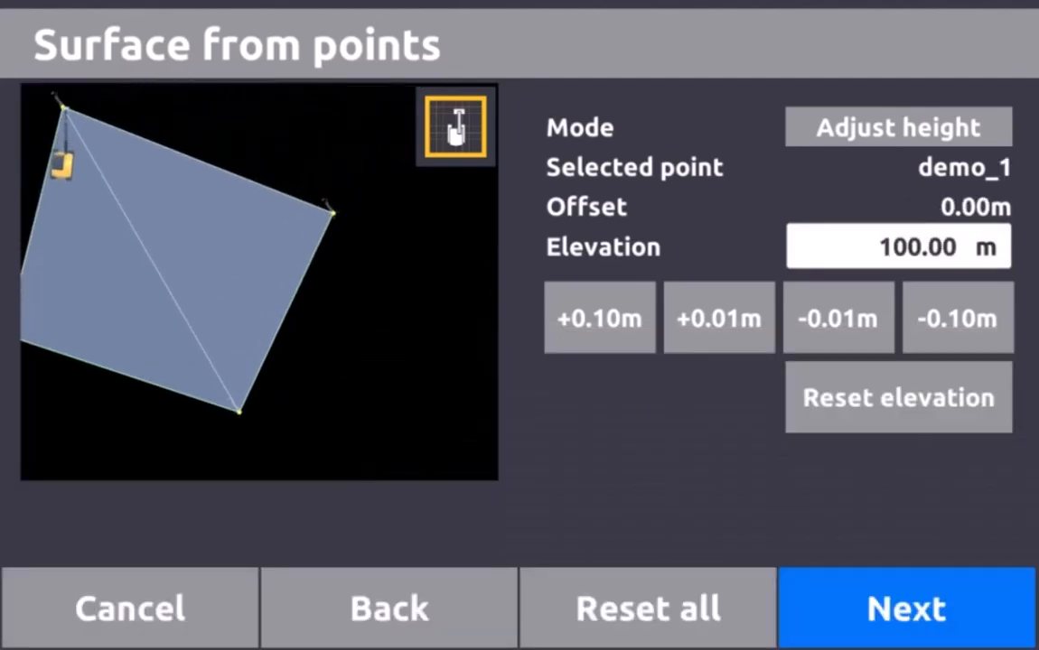
Set the elevations of demo_1 and demo_4 to 99.50 m
left_click(897, 247)
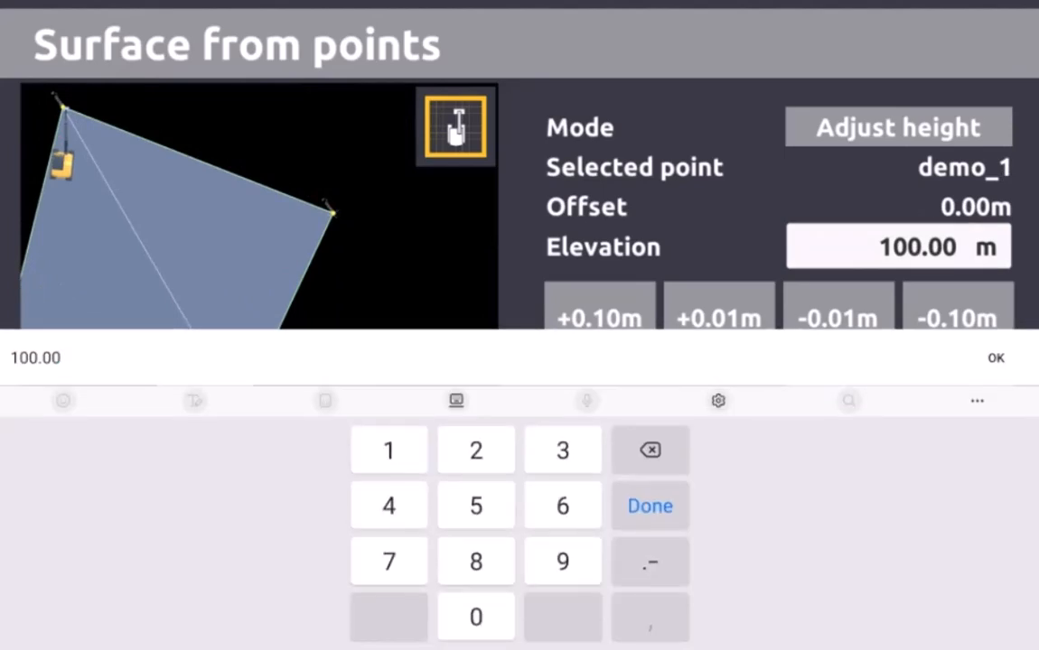
key("BackSpace")
key("BackSpace")
key("BackSpace")
key("BackSpace")
key("BackSpace")
key("BackSpace")
type("99.5")
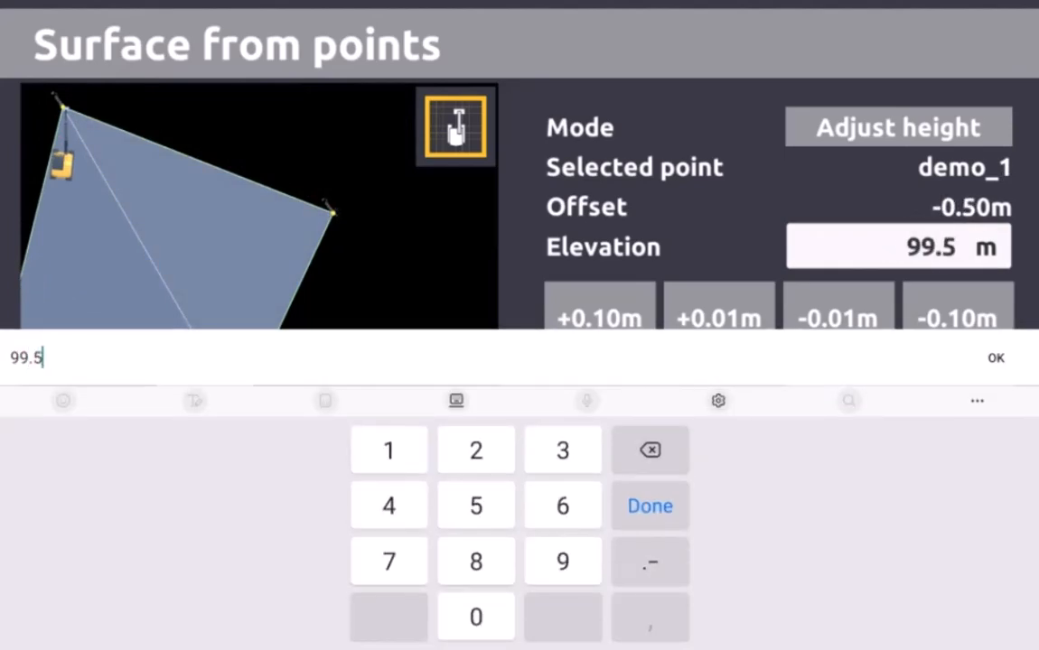
key("Return")
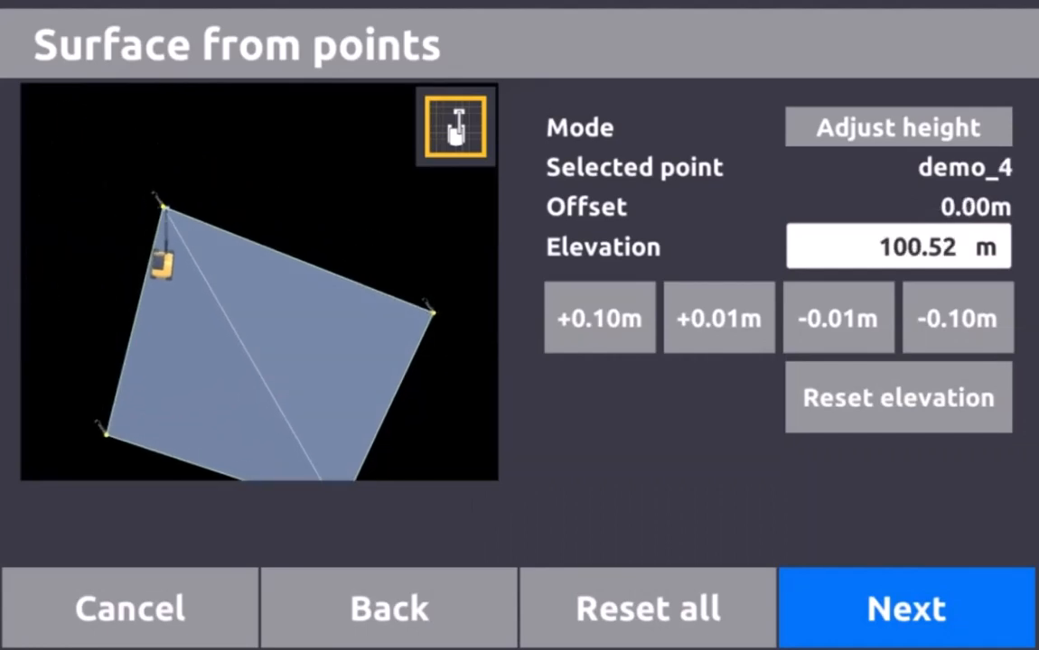
left_click(898, 247)
key("BackSpace")
key("BackSpace")
key("BackSpace")
key("BackSpace")
key("BackSpace")
key("BackSpace")
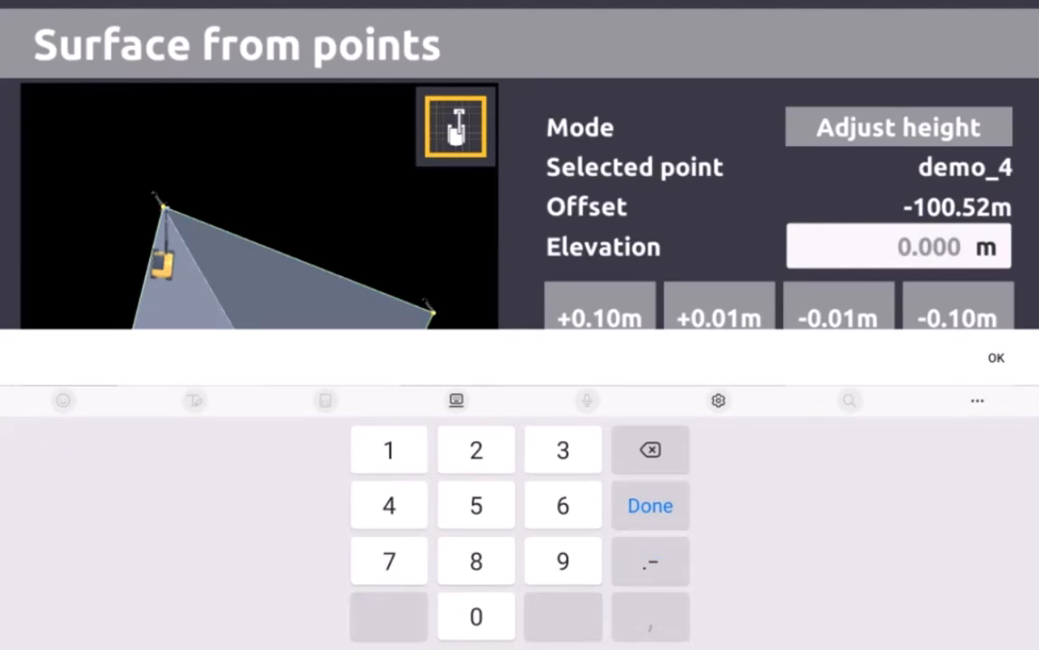
type("99.5")
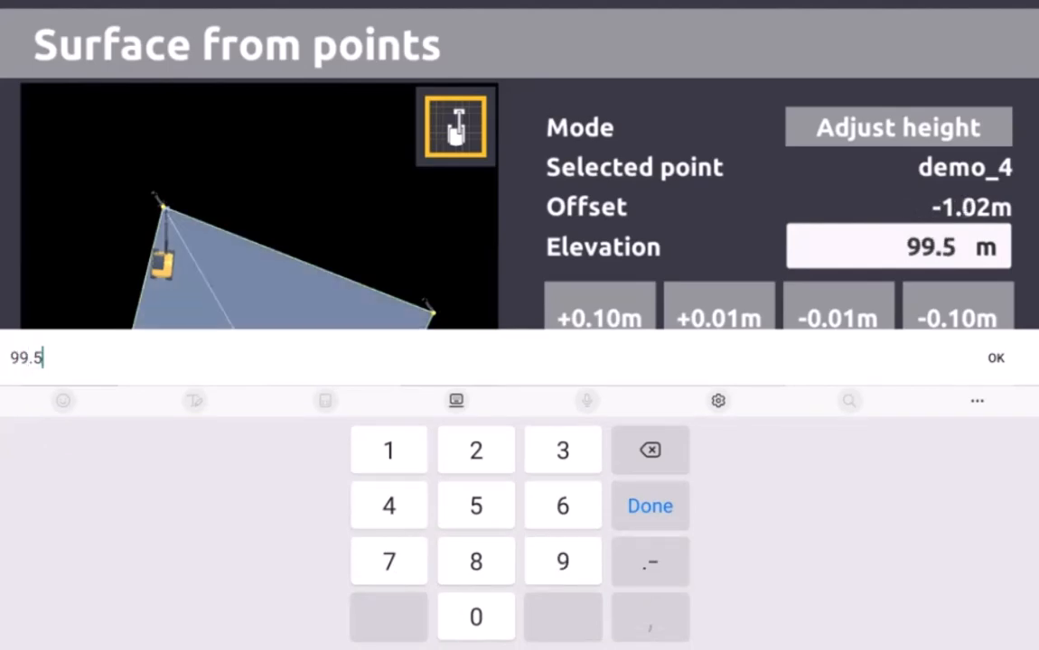
key("Return")
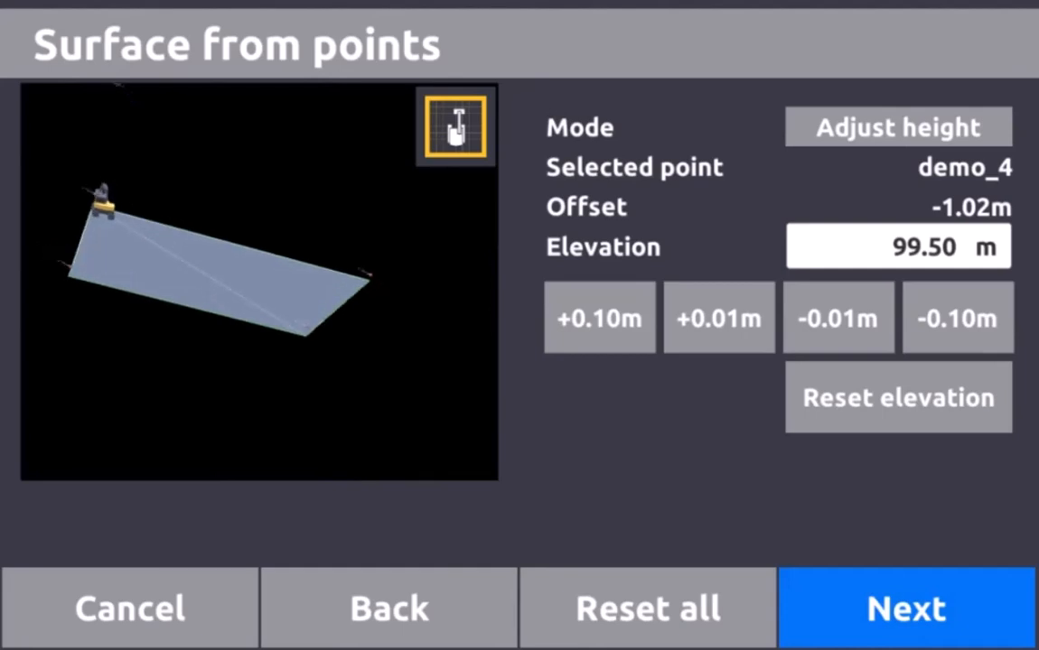
Name the surface-from-points job demo995 and finish it to load its design
left_click(906, 608)
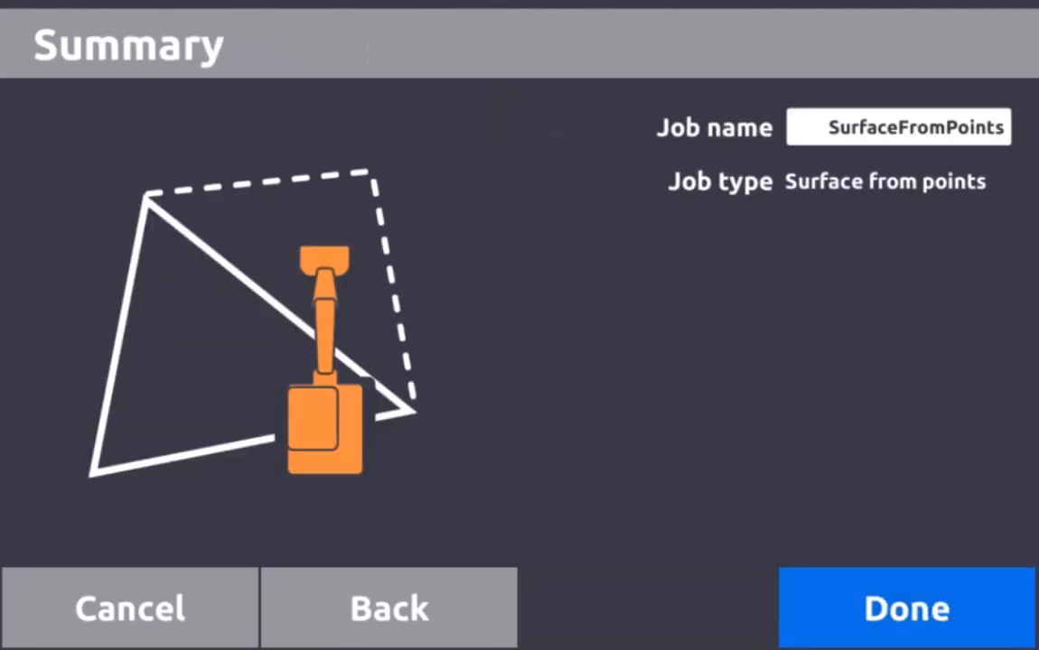
left_click(898, 127)
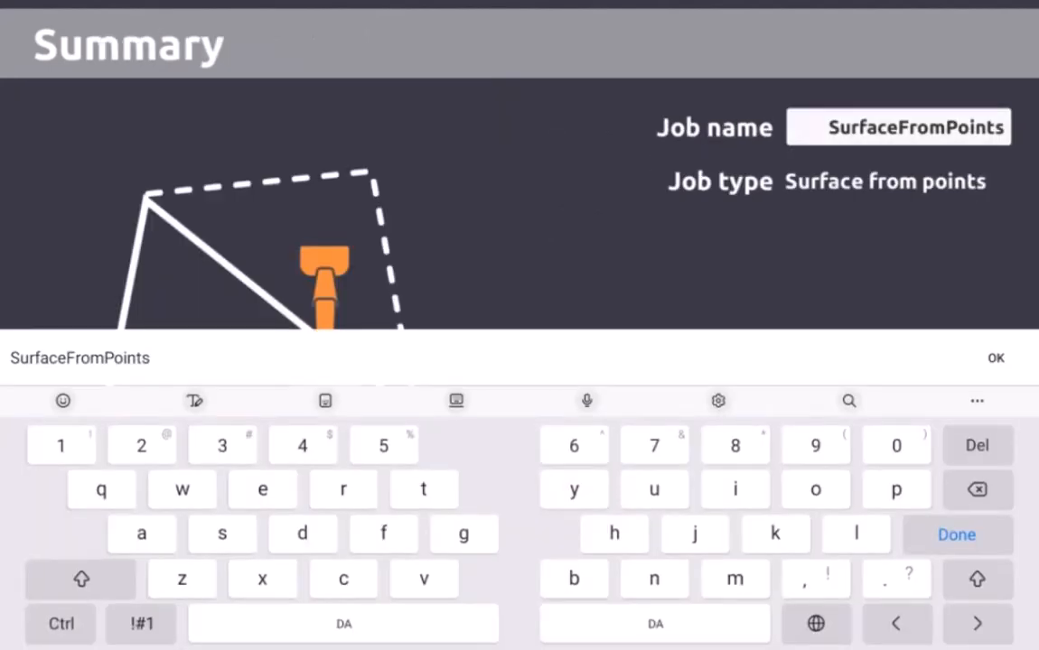
key("BackSpace")
key("BackSpace")
key("BackSpace")
key("BackSpace")
key("BackSpace")
key("BackSpace")
key("BackSpace")
key("BackSpace")
key("BackSpace")
key("BackSpace")
key("BackSpace")
key("BackSpace")
key("BackSpace")
key("BackSpace")
key("BackSpace")
key("BackSpace")
key("BackSpace")
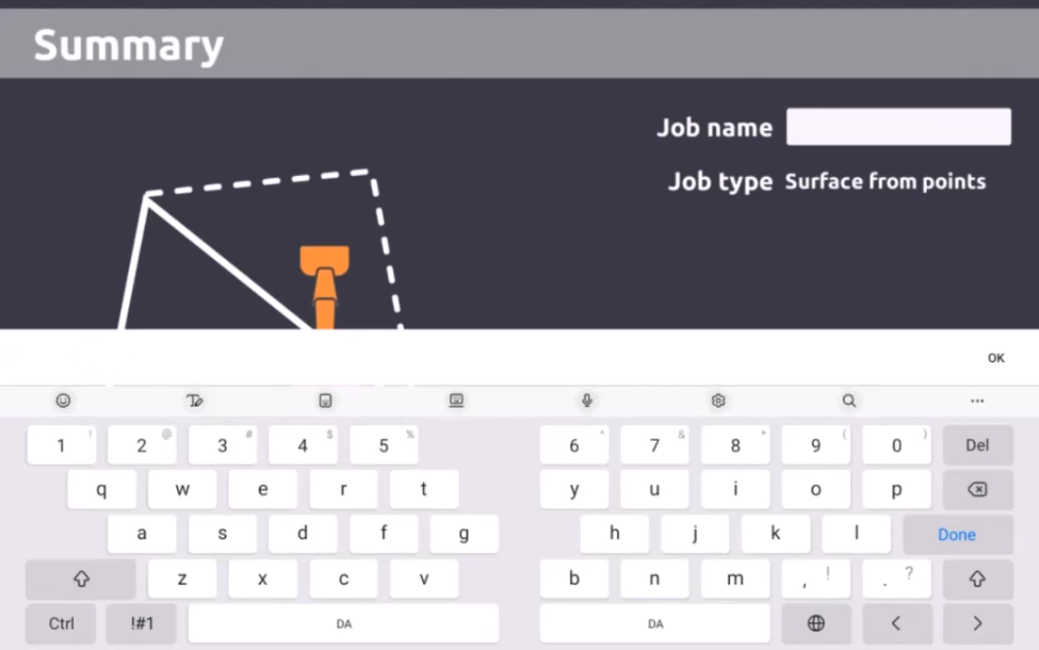
type("demo995")
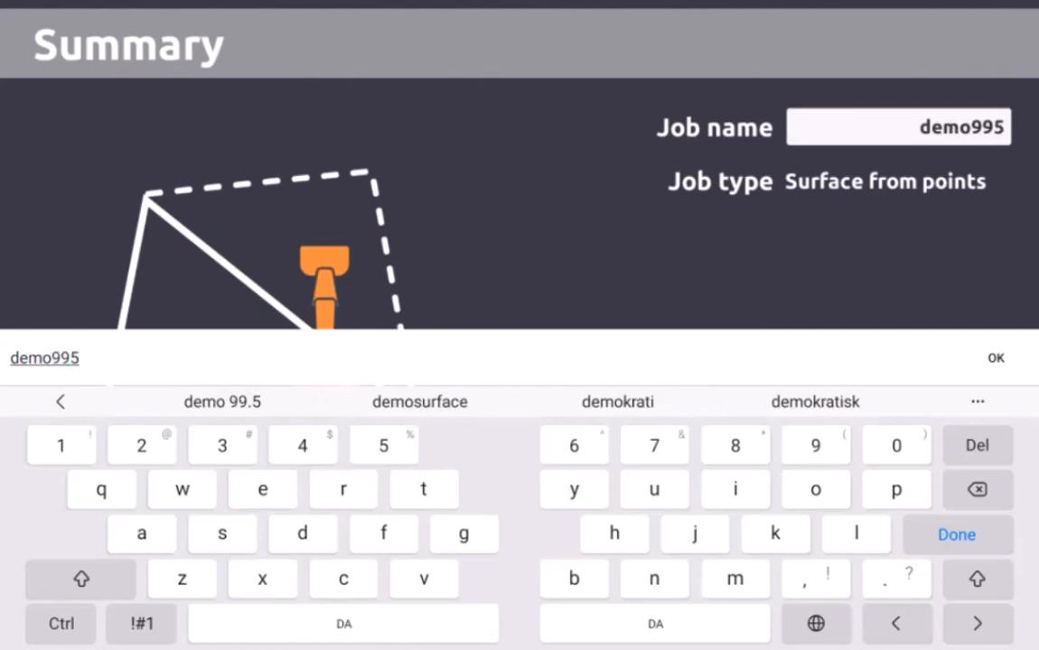
key("Return")
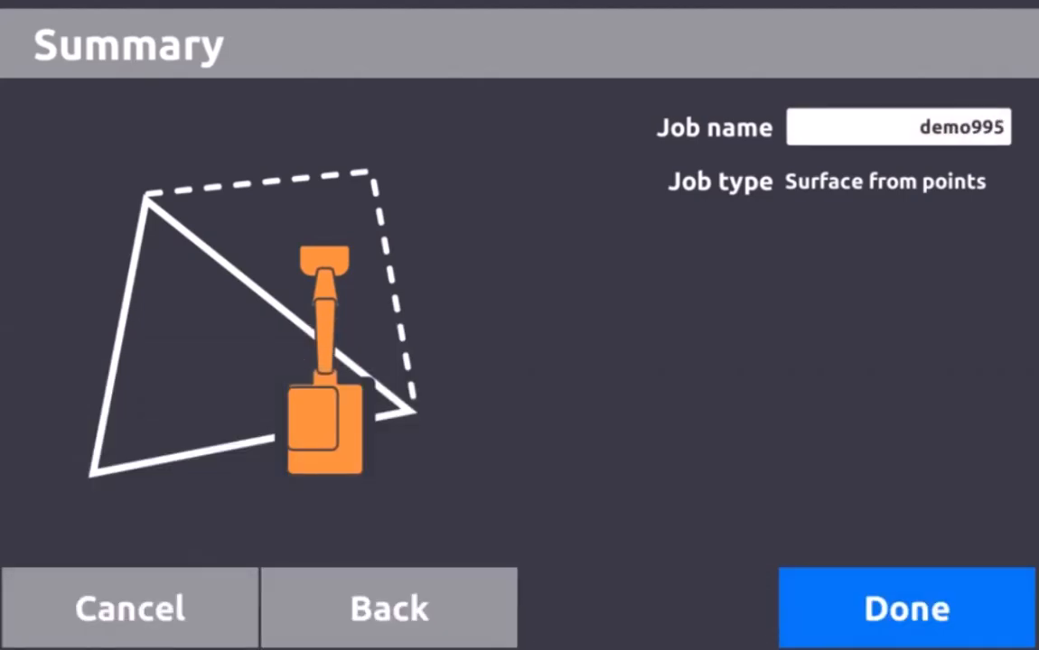
left_click(907, 609)
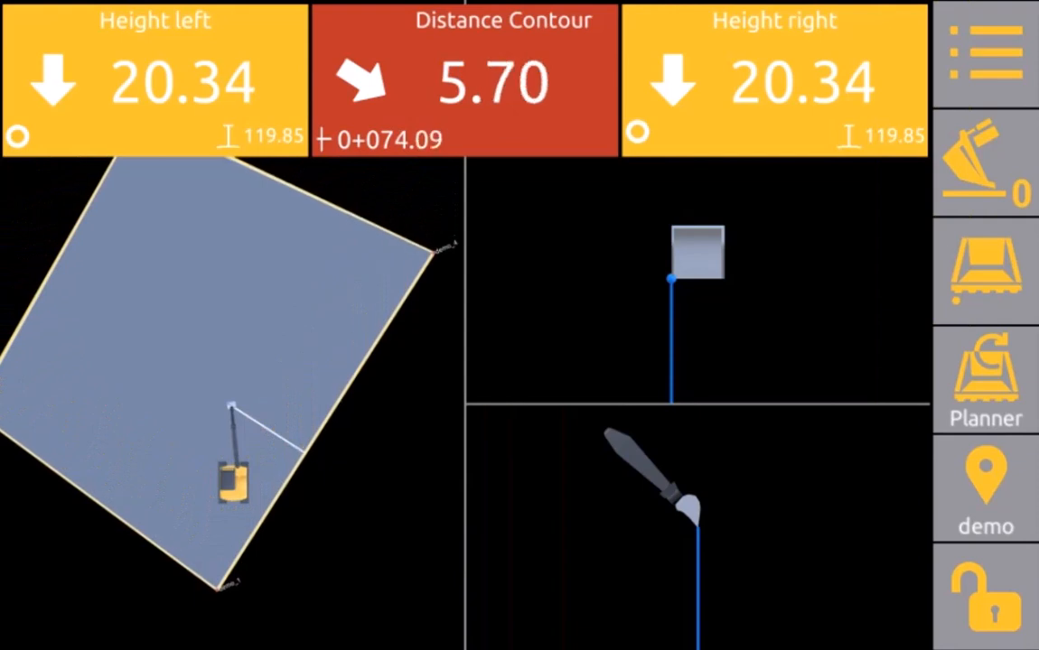
Tilt the plan view into 3D to inspect the four-sided demo995 surface
left_click_drag(233, 505, 246, 312)
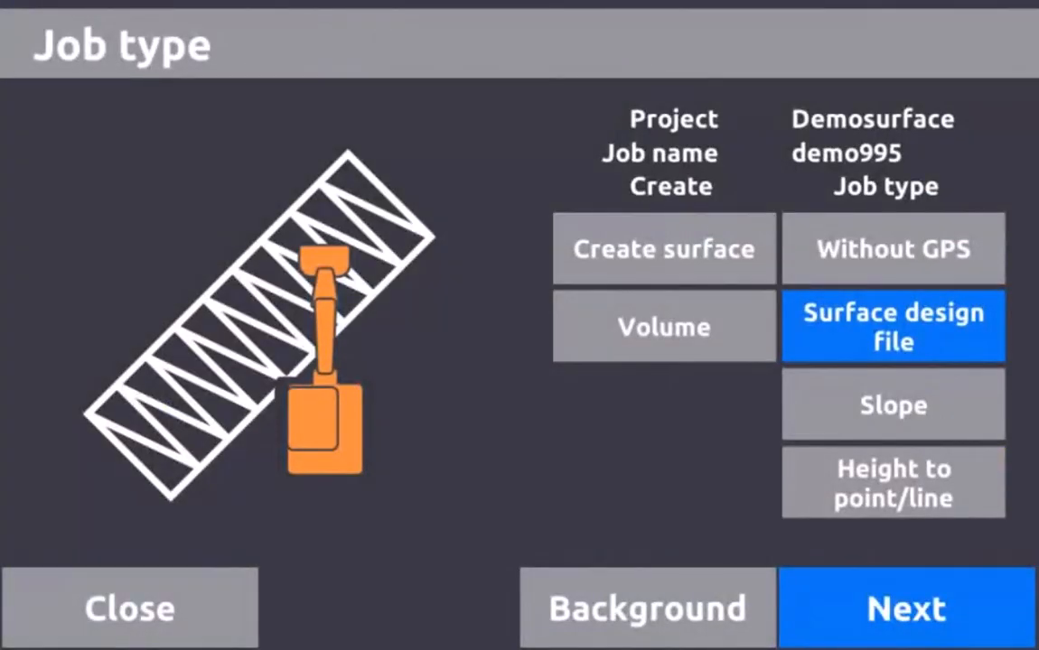
Start a new surface job of type Surface from points
left_click(663, 249)
left_click(905, 608)
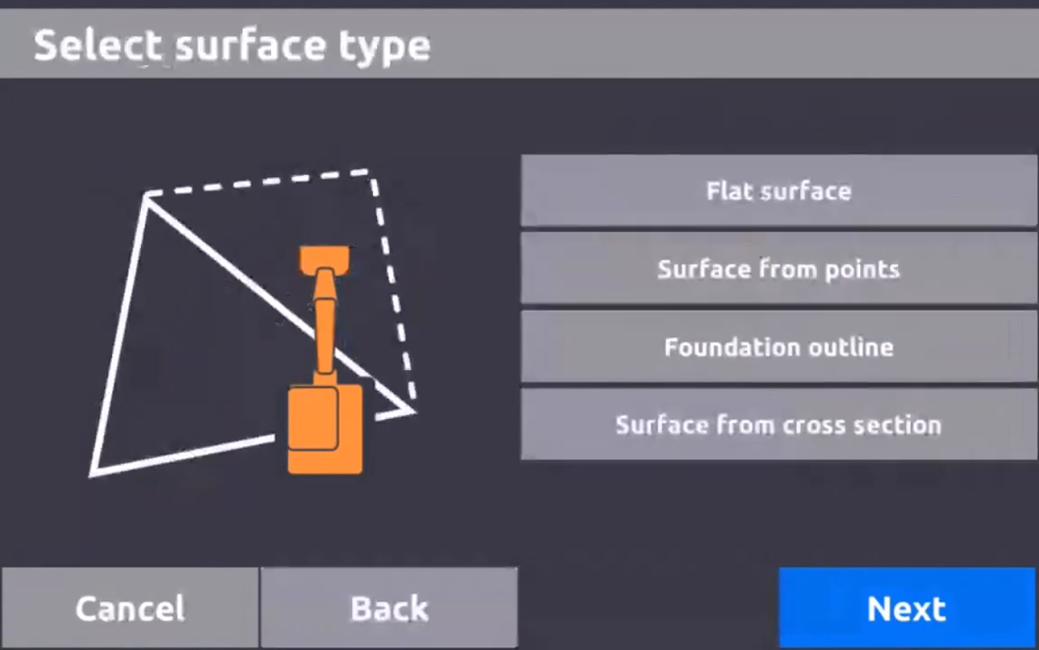
left_click(779, 268)
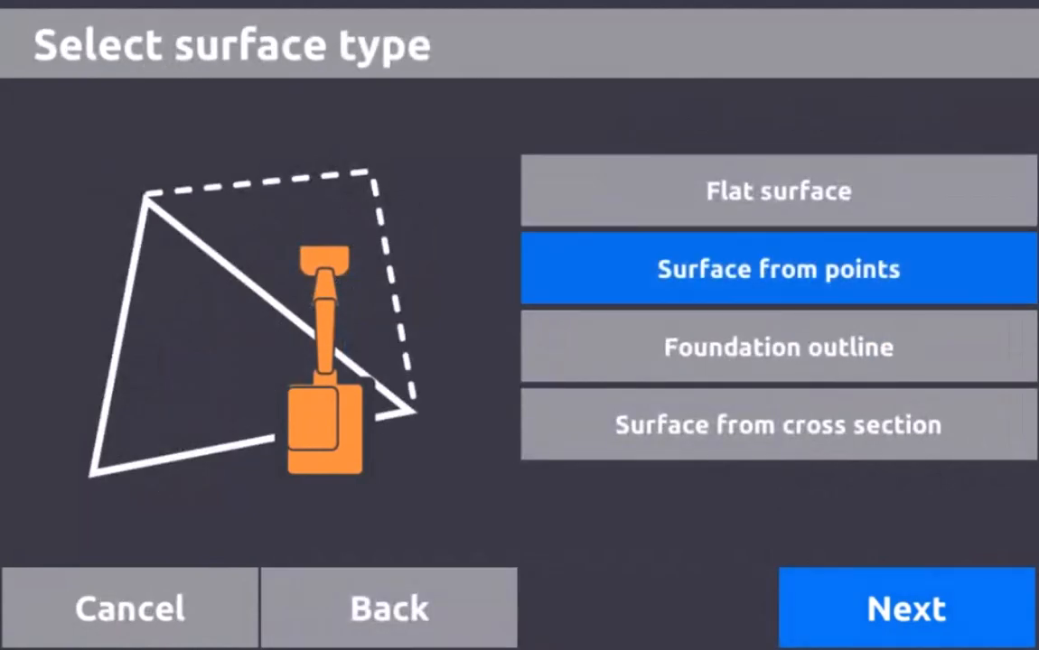
left_click(906, 608)
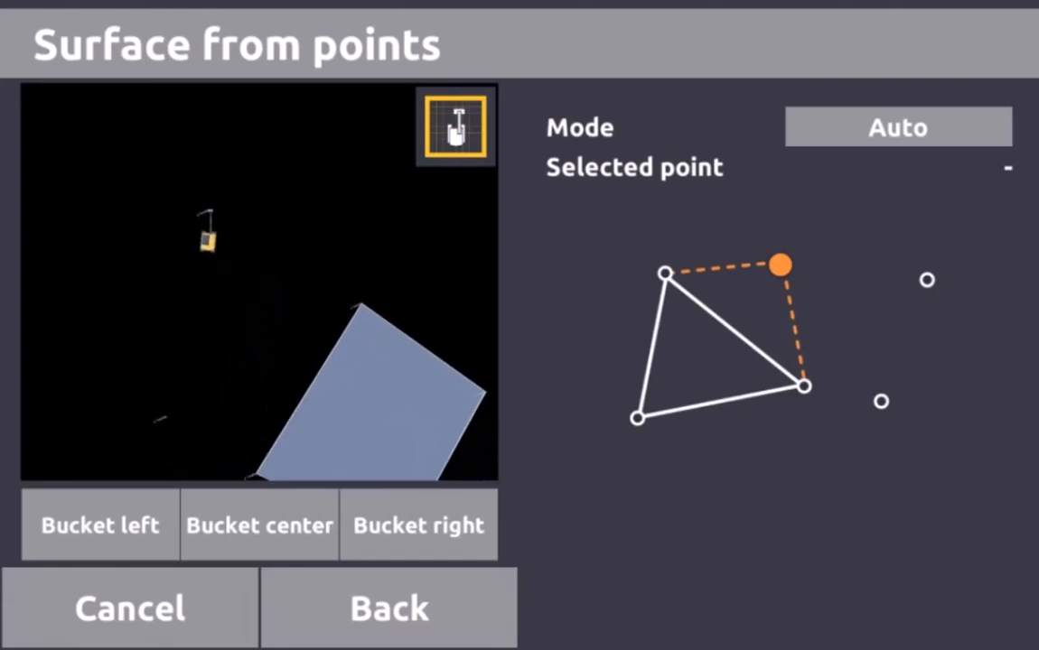
Join points demo_1, demo_4, demo_5 and demo_6 into a surface and tilt the view to inspect it
left_click(353, 265)
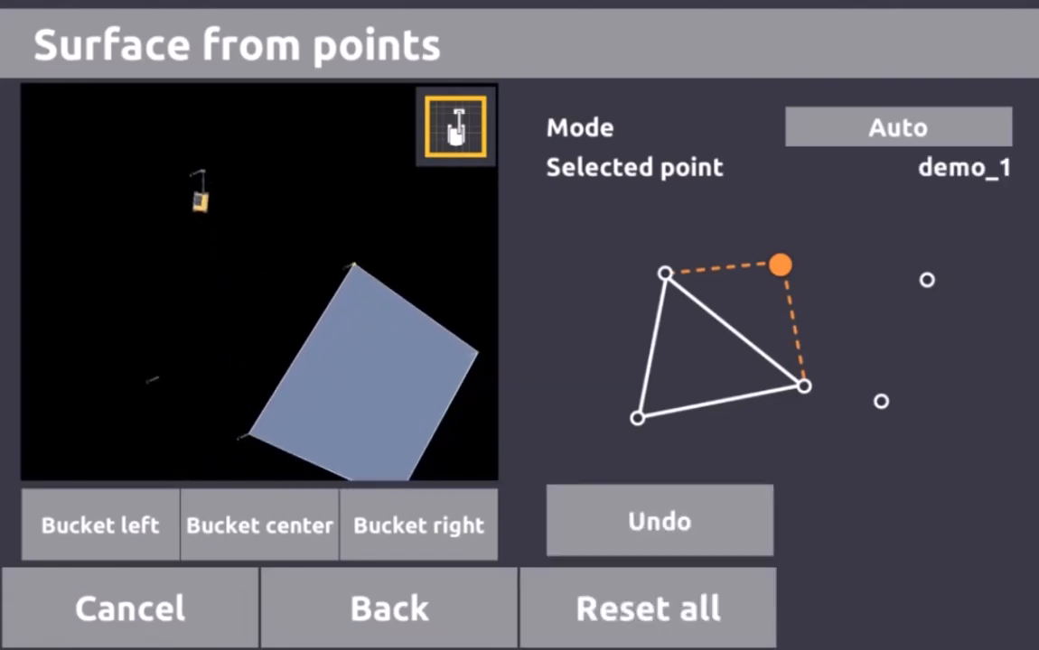
left_click(248, 434)
left_click(158, 377)
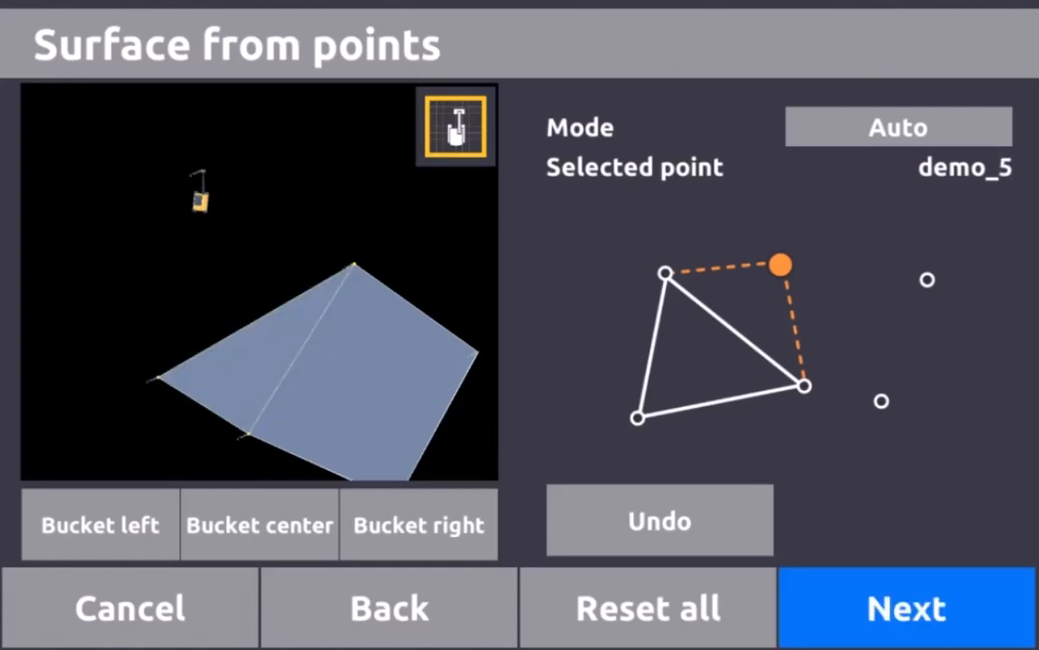
left_click(201, 171)
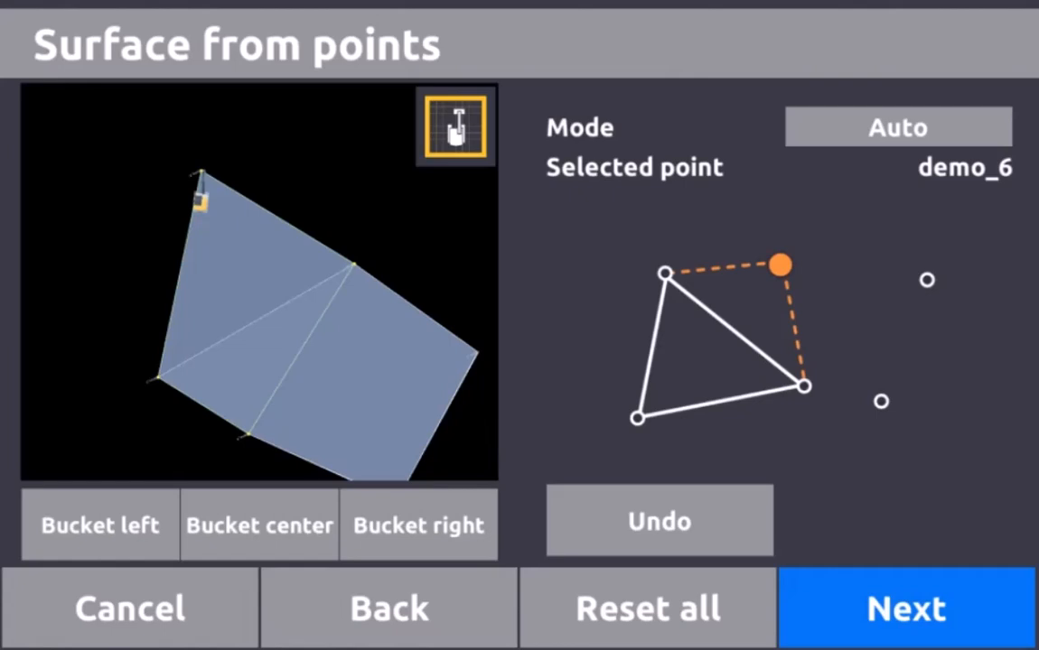
left_click_drag(270, 380, 261, 236)
scroll(289, 293, "up", 4)
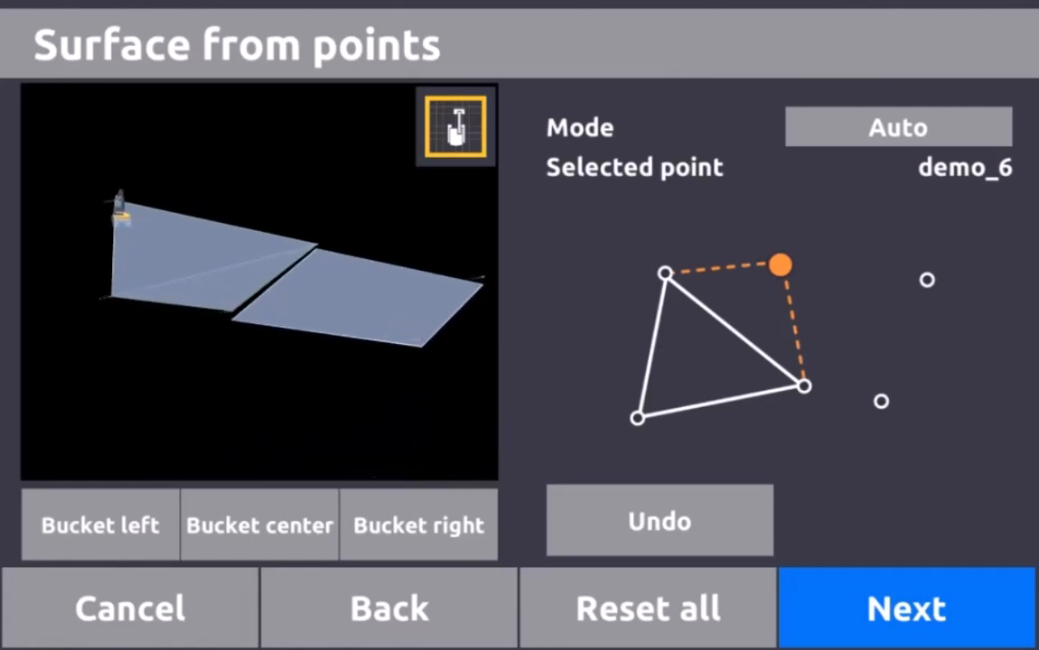
scroll(289, 294, "up", 1)
left_click_drag(289, 293, 328, 308)
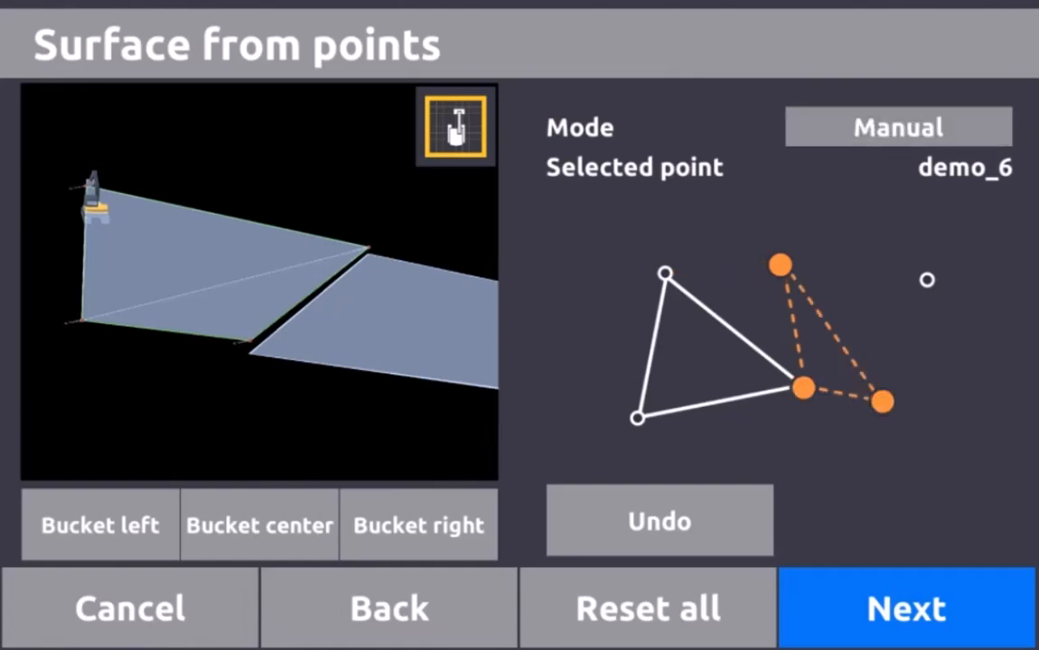
Switch to height adjustment and check the current elevations of demo_4 and demo_1
left_click(898, 127)
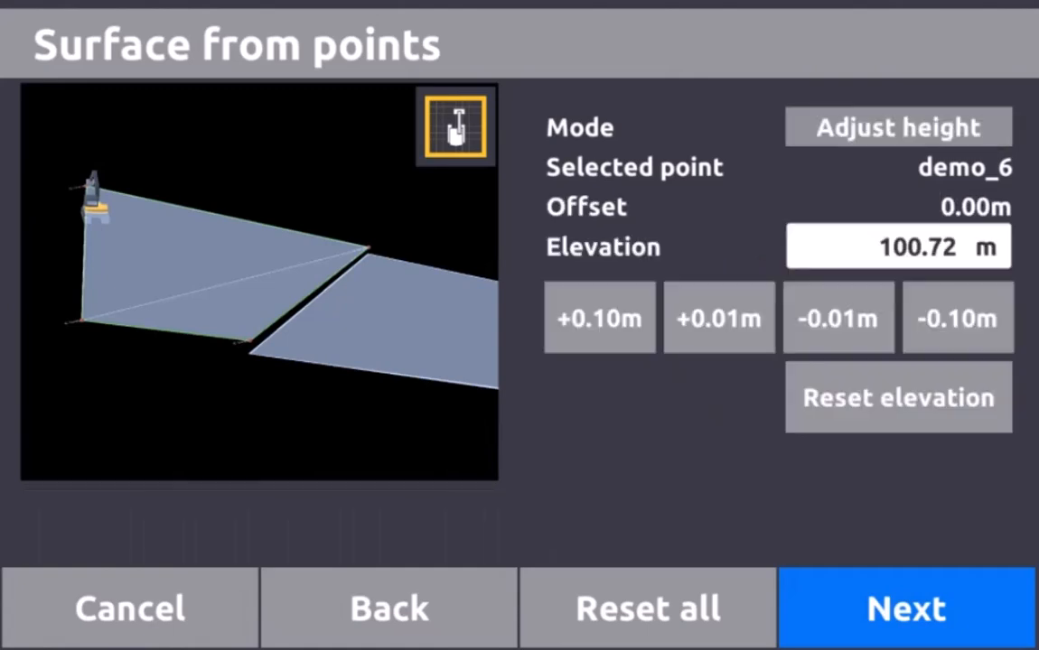
scroll(259, 282, "up", 4)
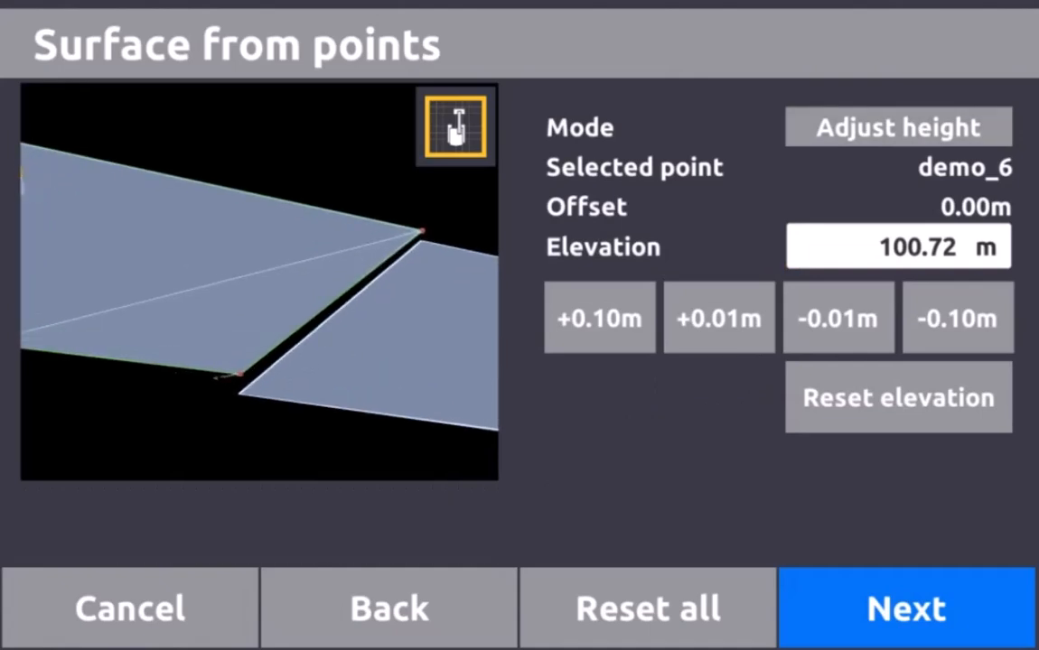
left_click_drag(240, 281, 343, 315)
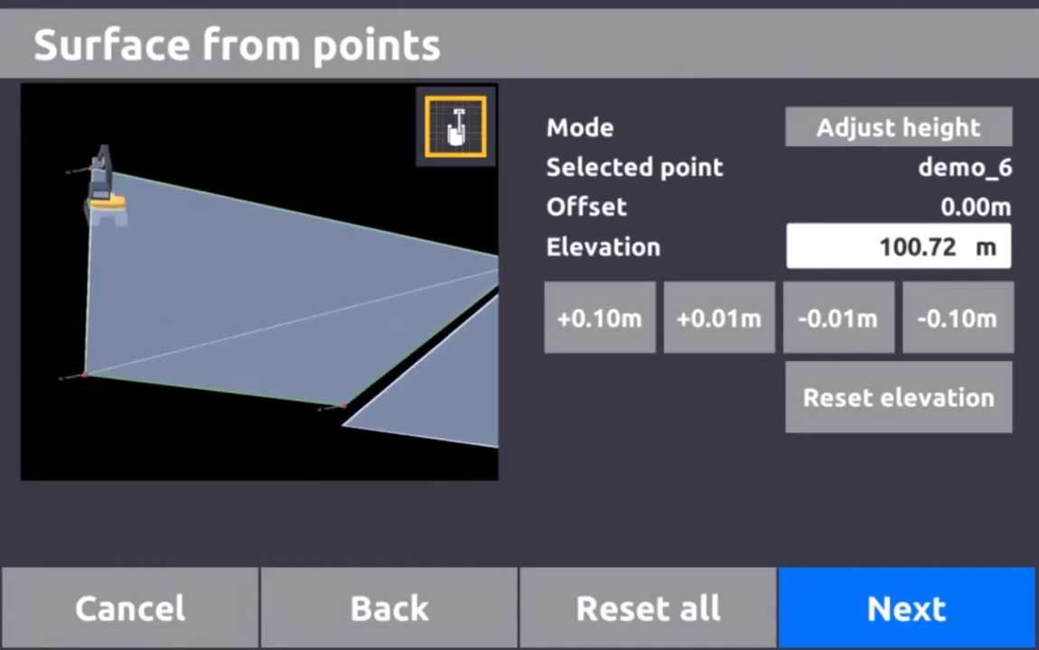
left_click(357, 208)
left_click_drag(307, 282, 220, 272)
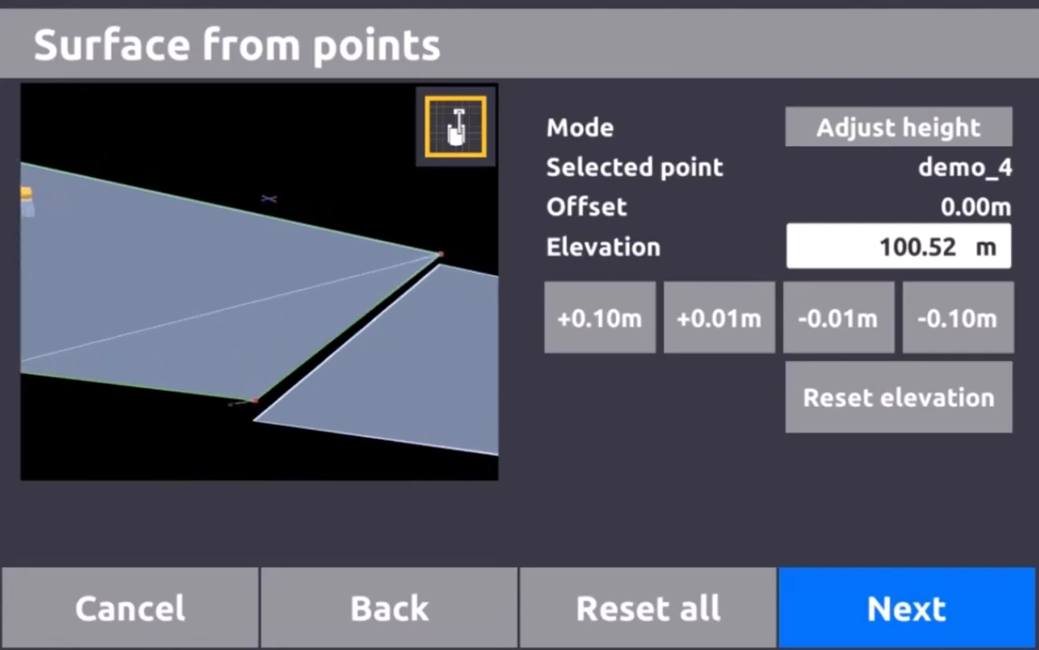
scroll(259, 282, "down", 6)
left_click(358, 163)
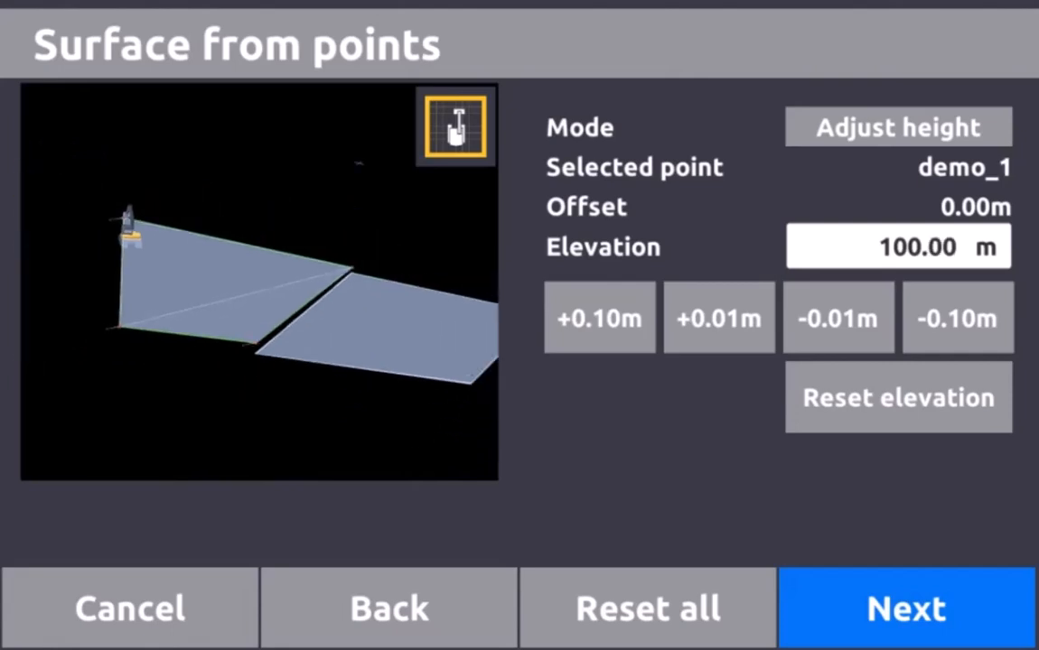
left_click(455, 126)
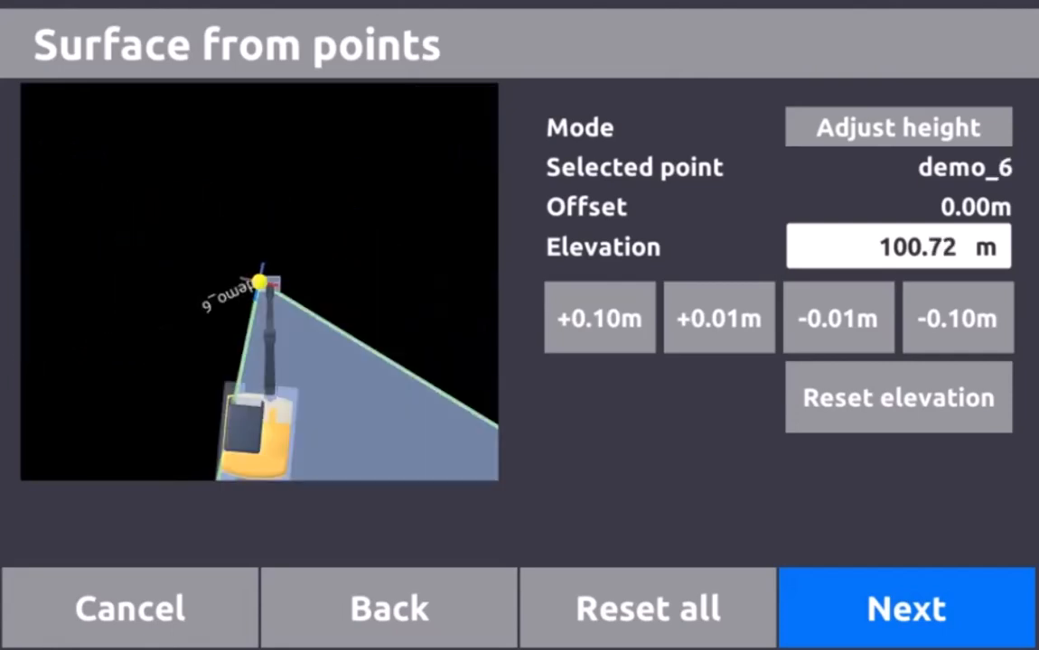
left_click_drag(271, 307, 228, 236)
scroll(260, 282, "down", 3)
left_click_drag(259, 282, 262, 246)
scroll(259, 282, "up", 1)
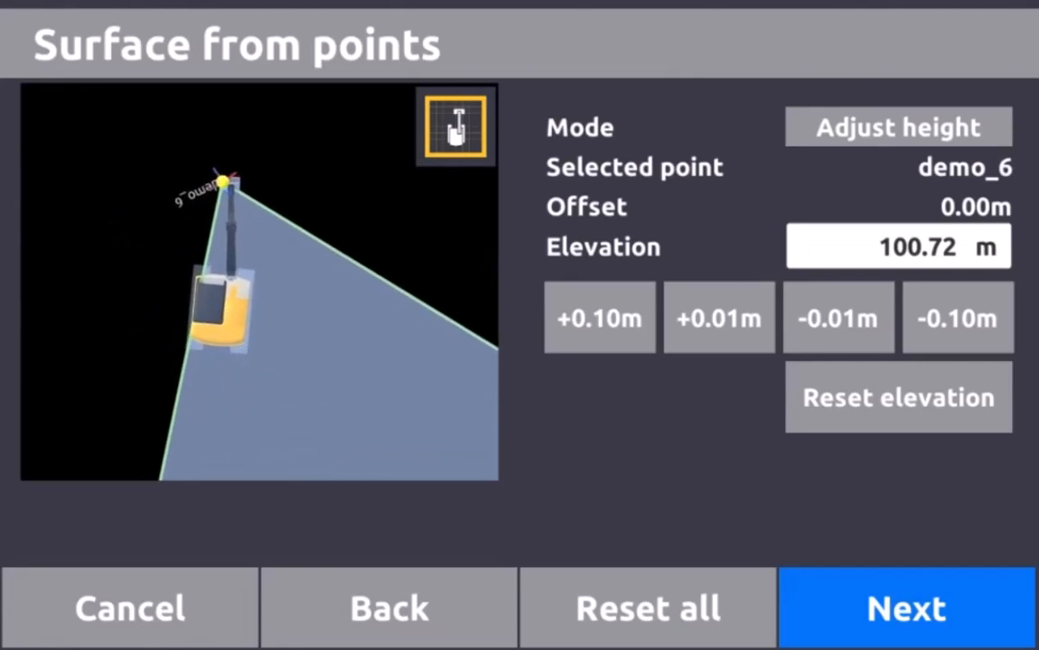
Set demo_6's elevation to 100.50 m and demo_1's to 99.50 m
left_click(898, 246)
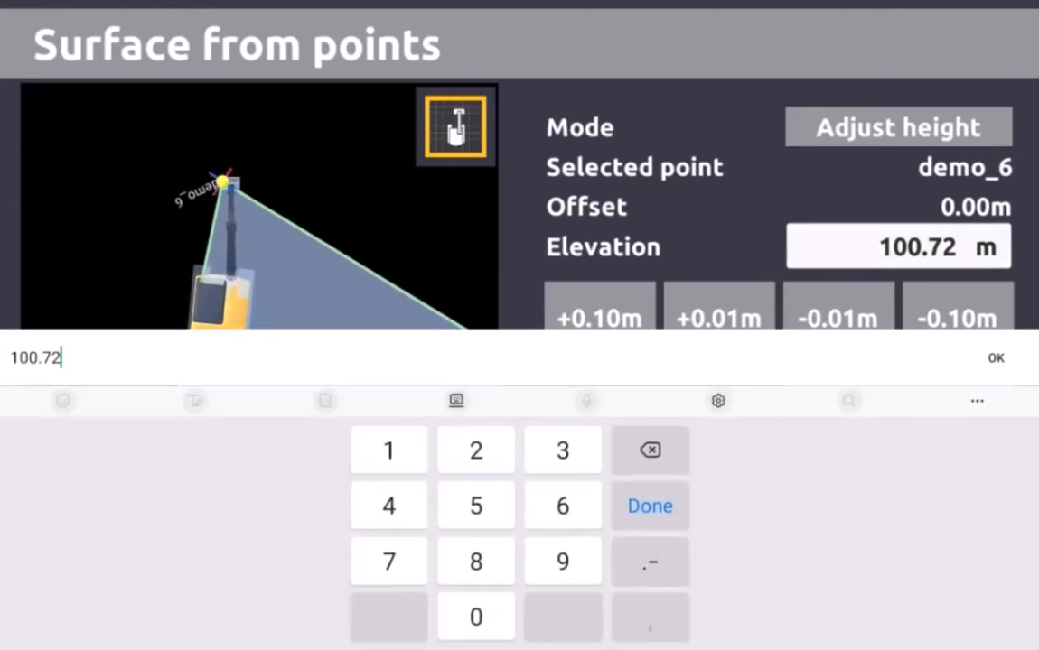
key("BackSpace")
key("BackSpace")
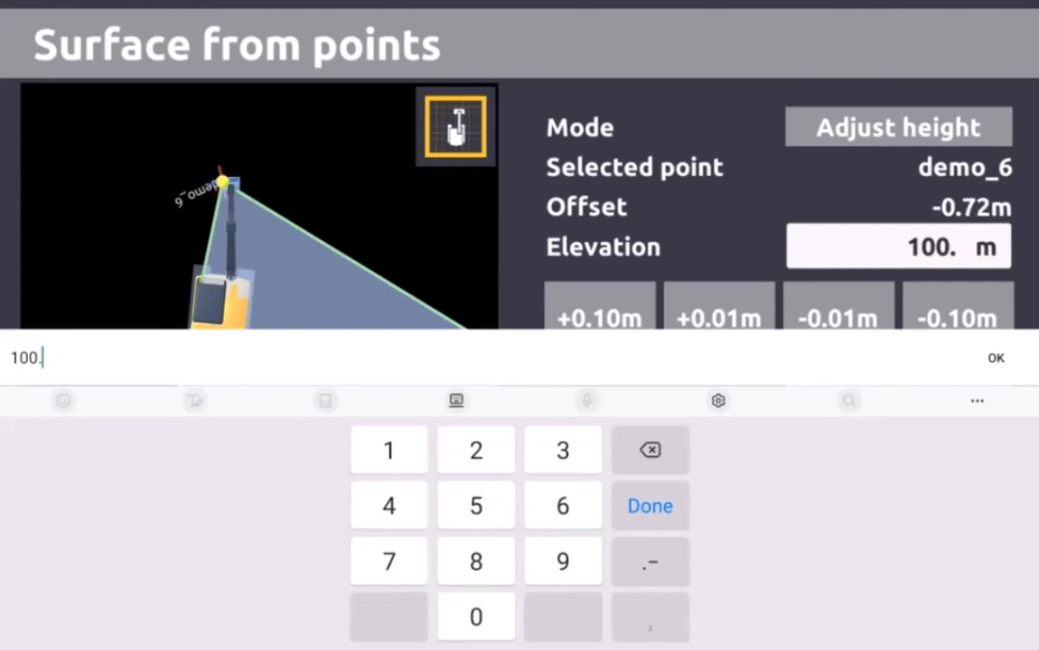
type("5")
key("Return")
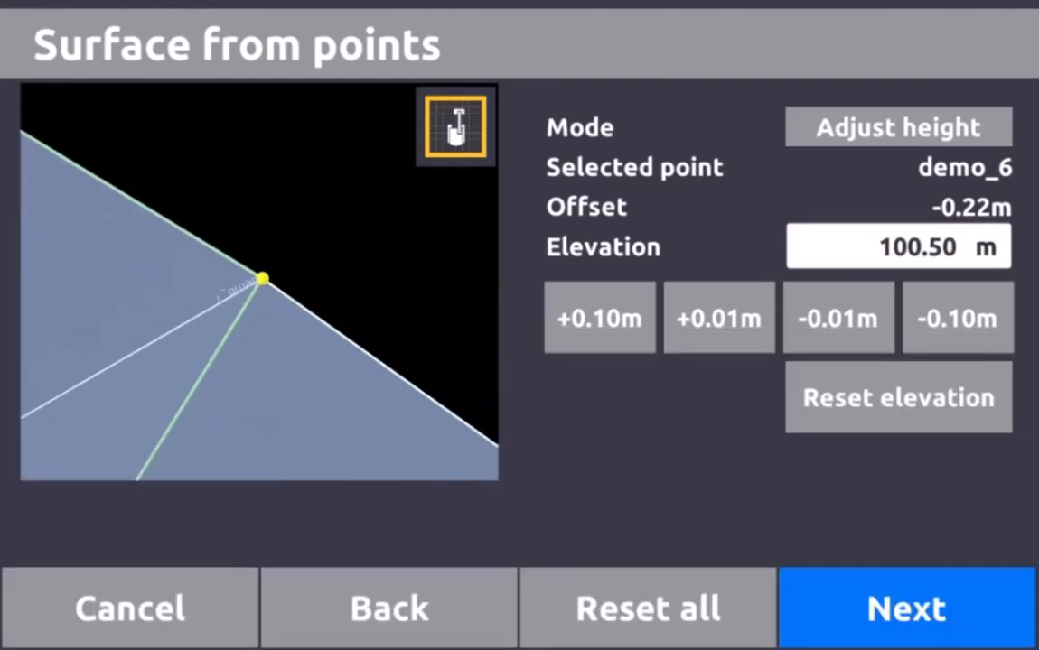
left_click(262, 278)
left_click(898, 246)
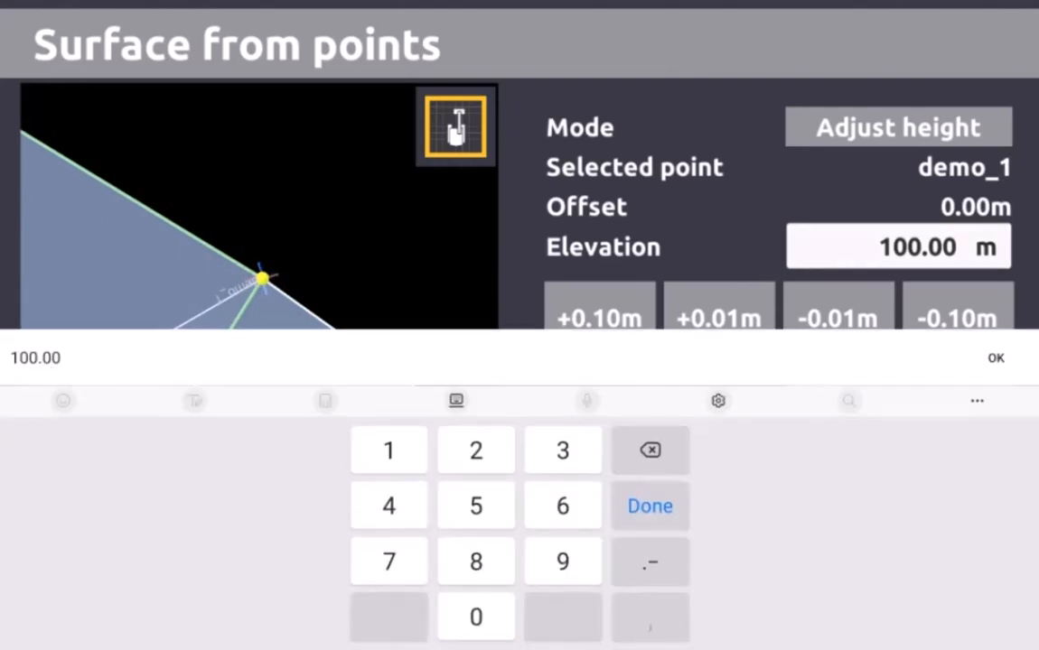
key("BackSpace")
key("BackSpace")
key("BackSpace")
key("BackSpace")
key("BackSpace")
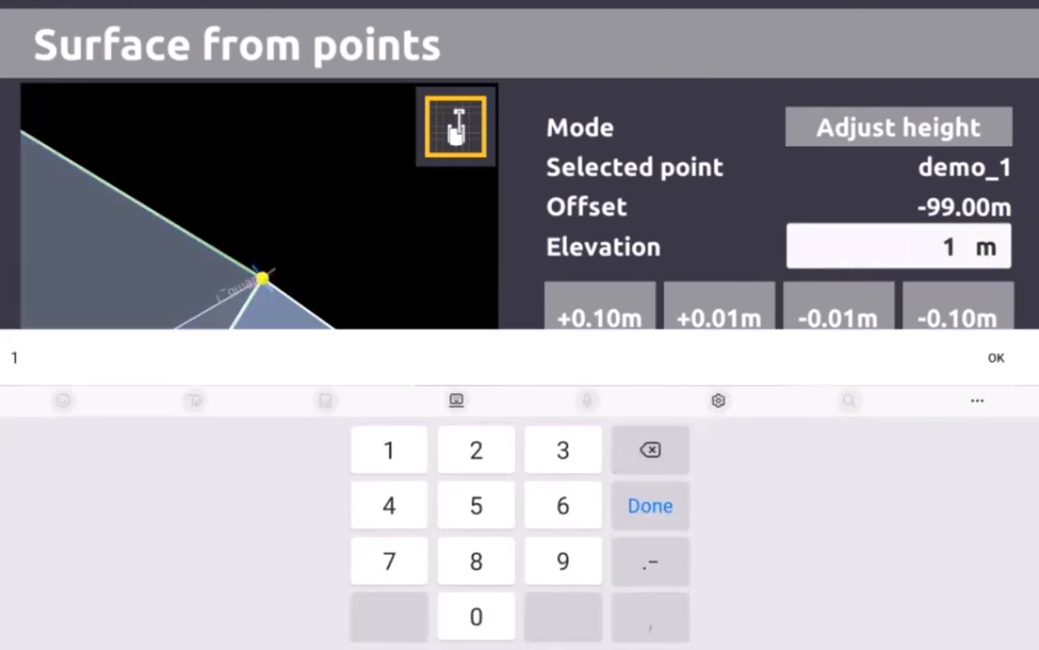
key("BackSpace")
type("99")
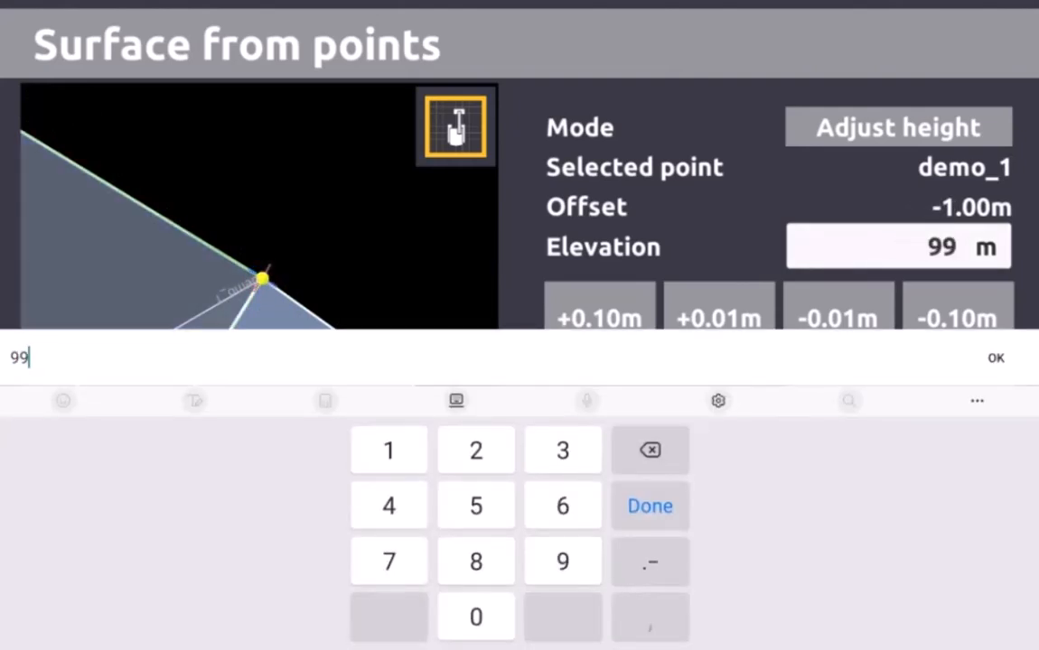
type(".5")
key("Return")
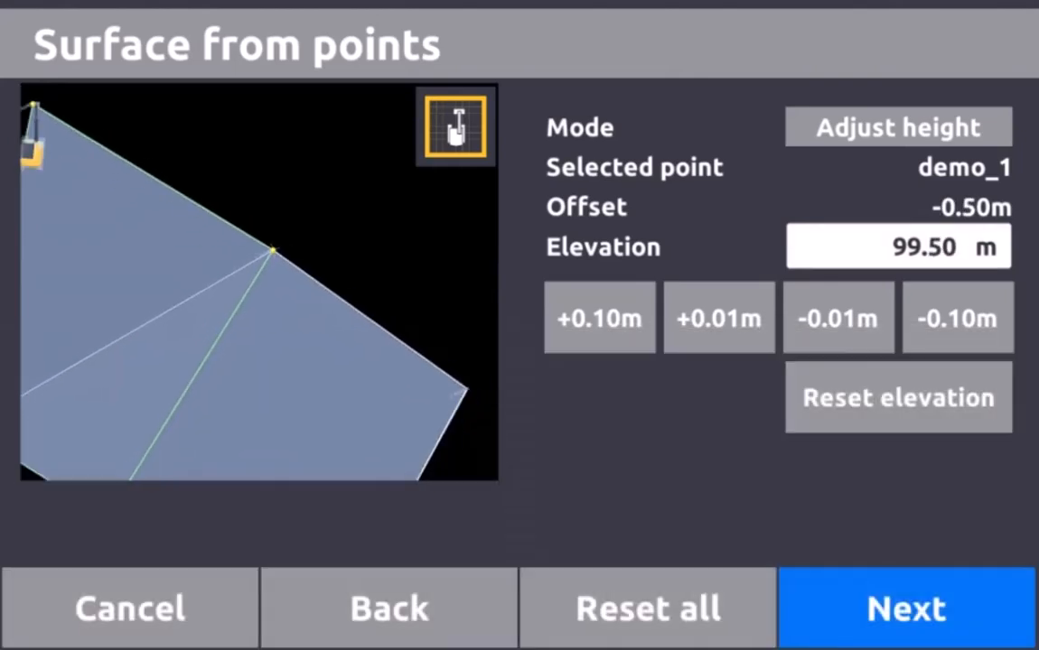
Select demo_4 and set its elevation to 100.50 m
left_click_drag(234, 344, 307, 191)
left_click(179, 366)
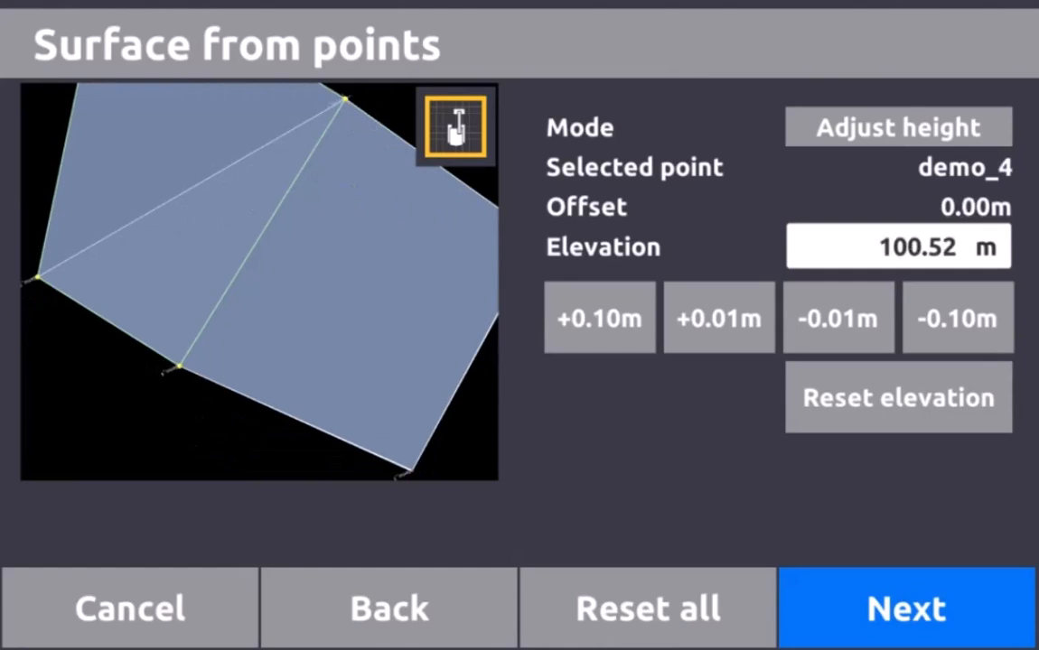
left_click(897, 246)
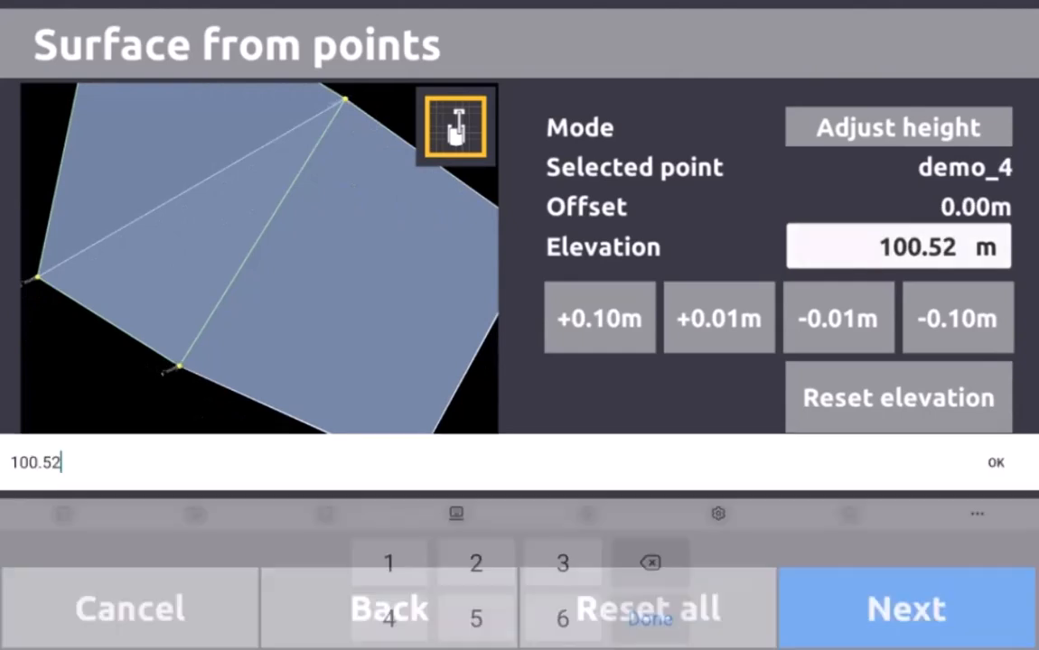
key("BackSpace")
key("BackSpace")
key("BackSpace")
key("BackSpace")
key("BackSpace")
key("BackSpace")
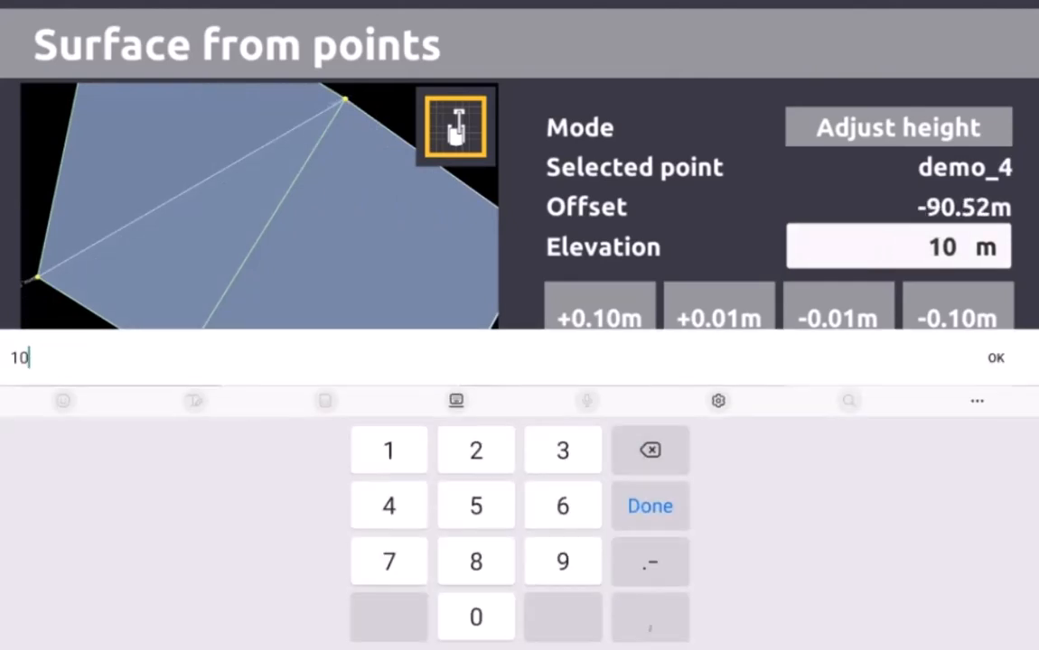
type("99")
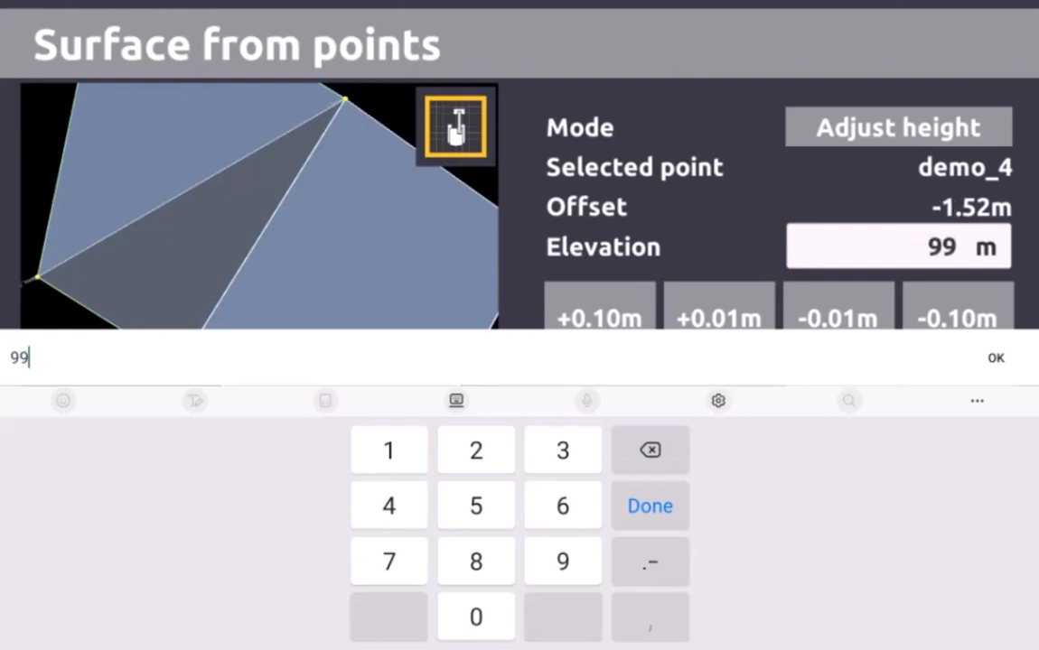
key("BackSpace")
key("BackSpace")
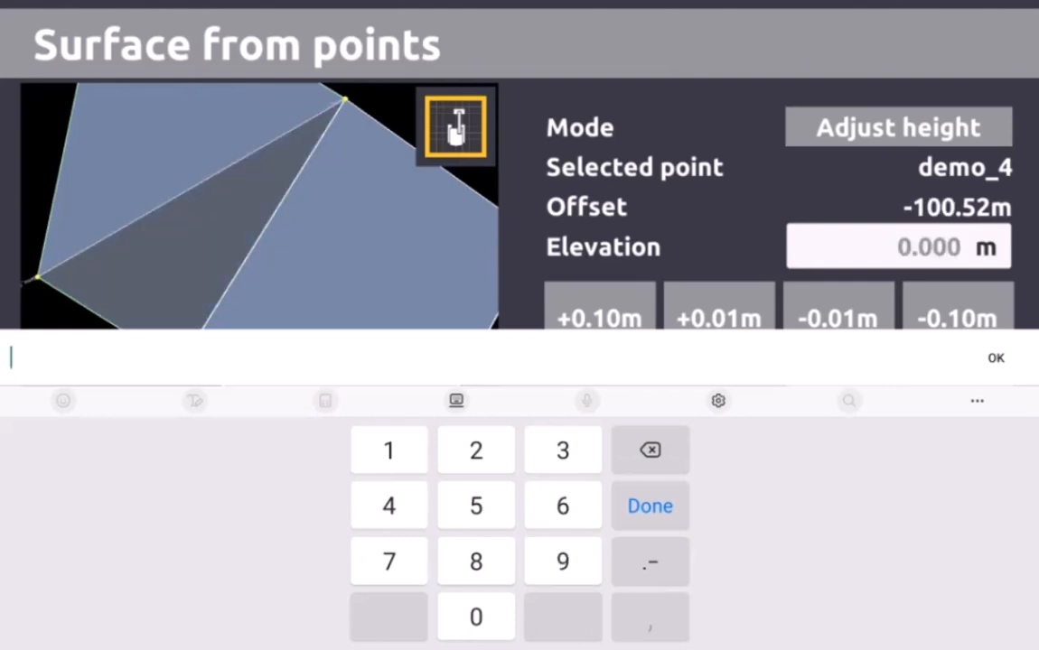
type("100.5")
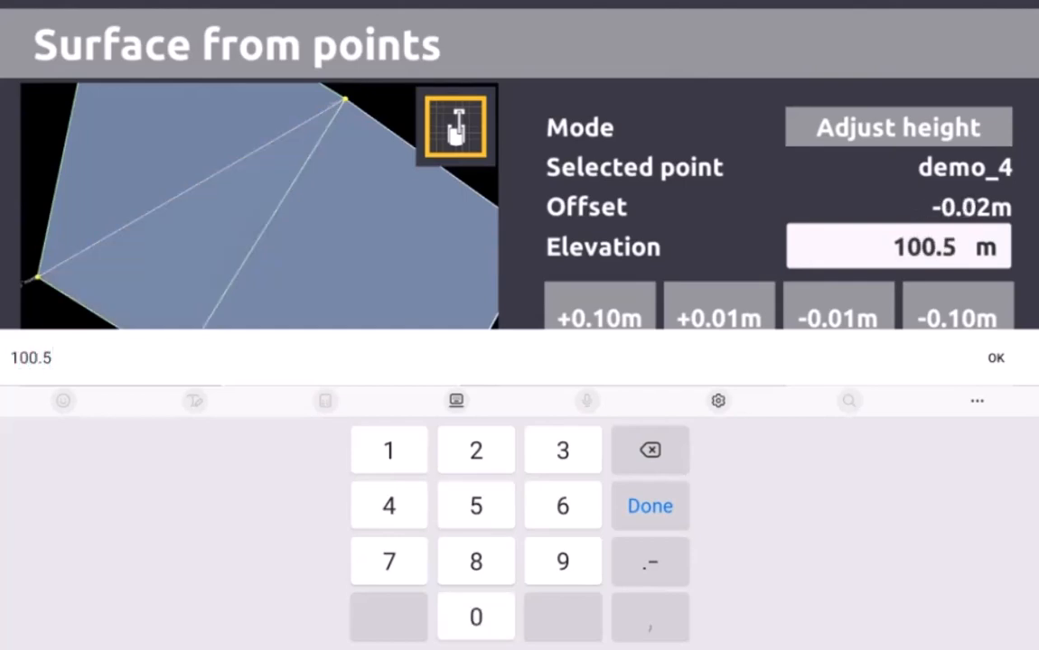
key("Return")
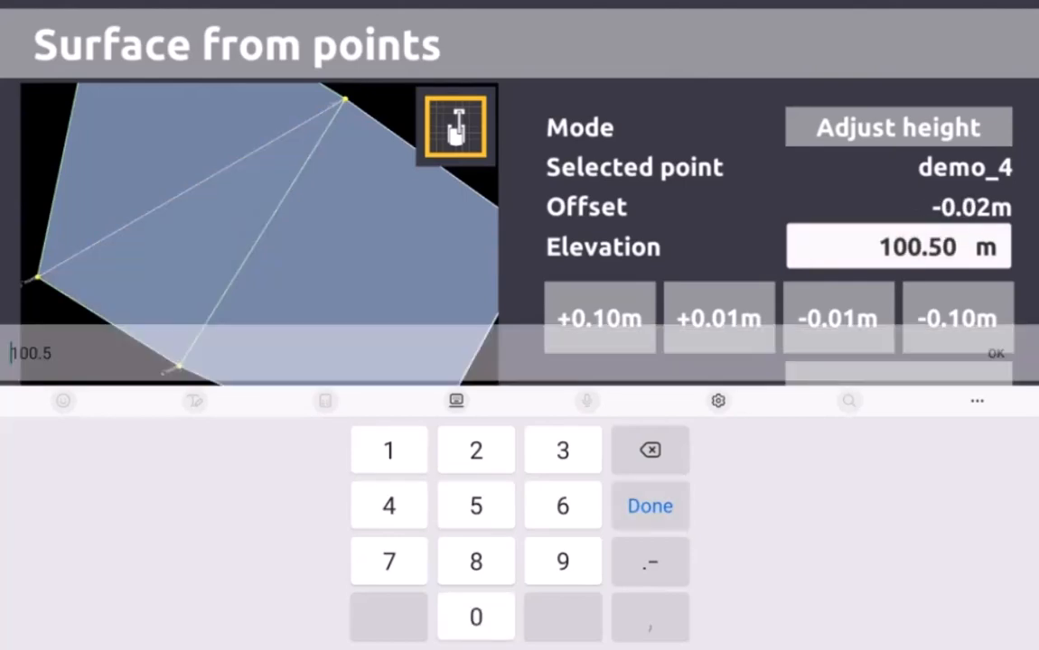
Raise demo_1's elevation from 99.50 m to 100.50 m
left_click_drag(271, 234, 240, 313)
left_click(312, 178)
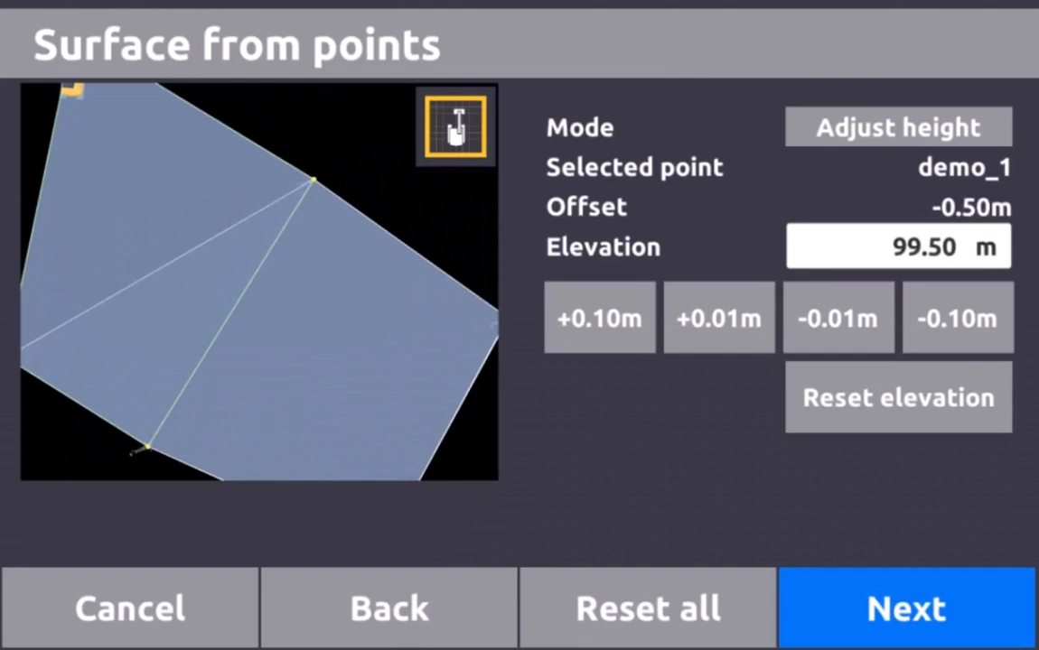
left_click(899, 247)
key("BackSpace")
key("BackSpace")
key("BackSpace")
key("BackSpace")
key("BackSpace")
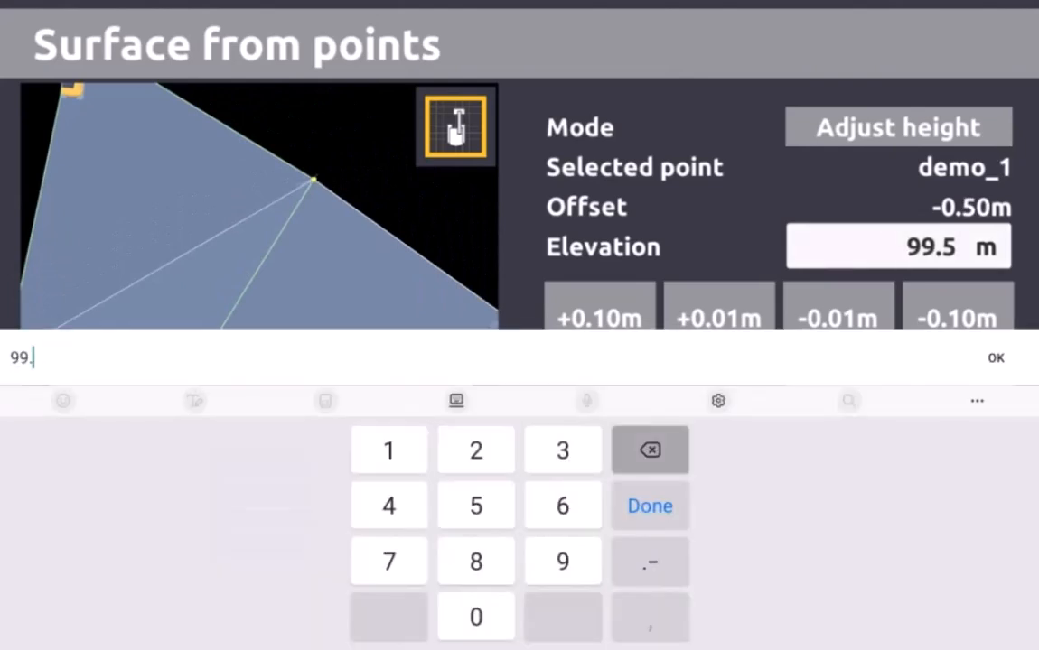
type("7")
key("BackSpace")
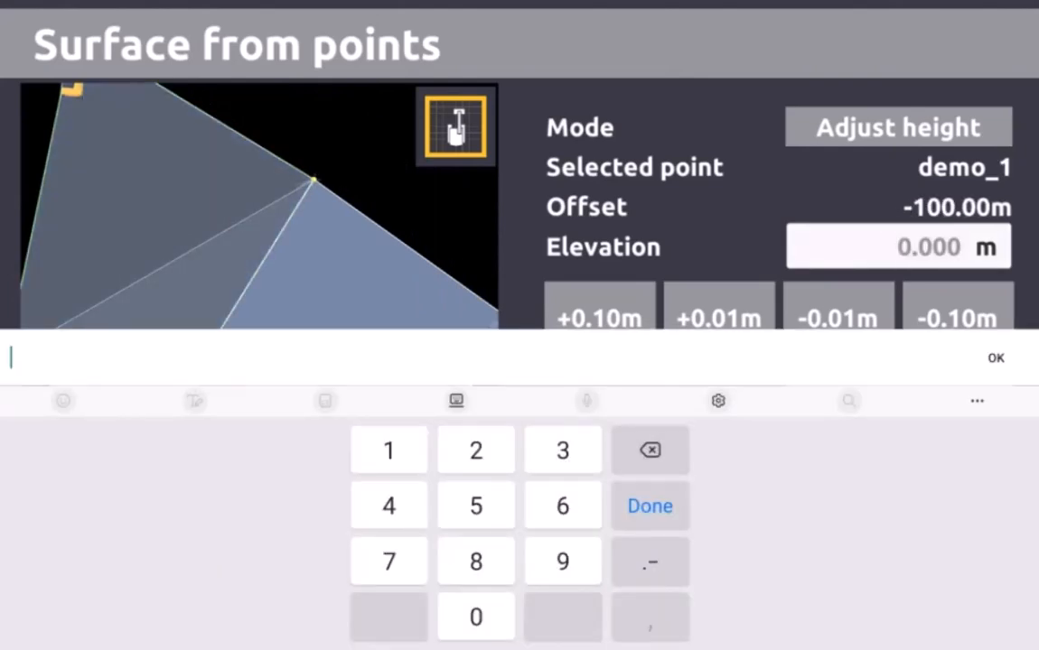
type("100")
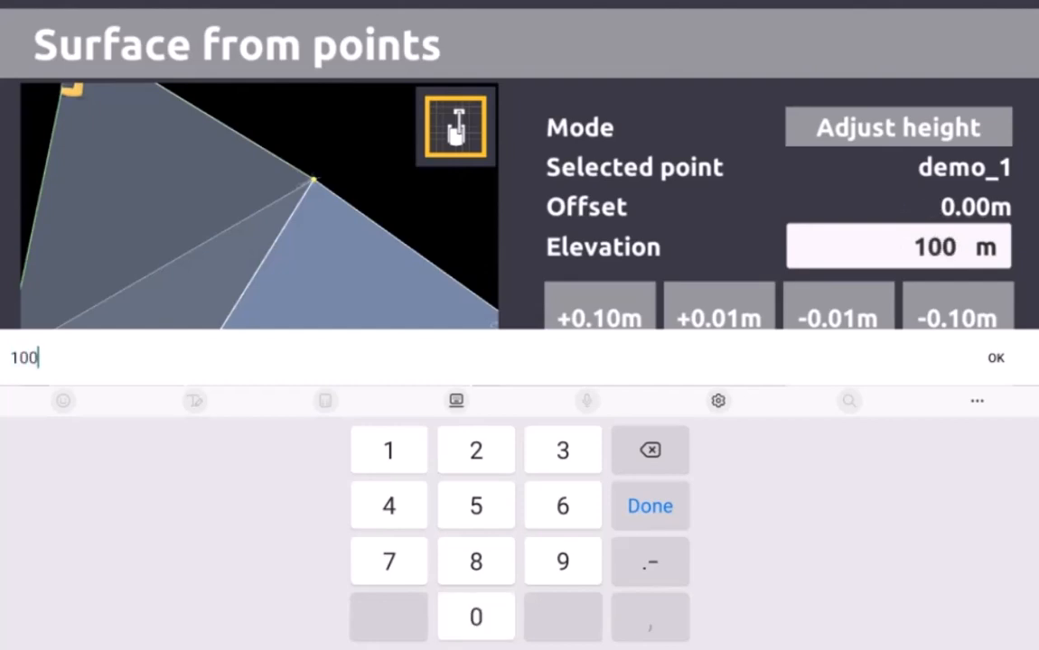
type(".5")
key("Return")
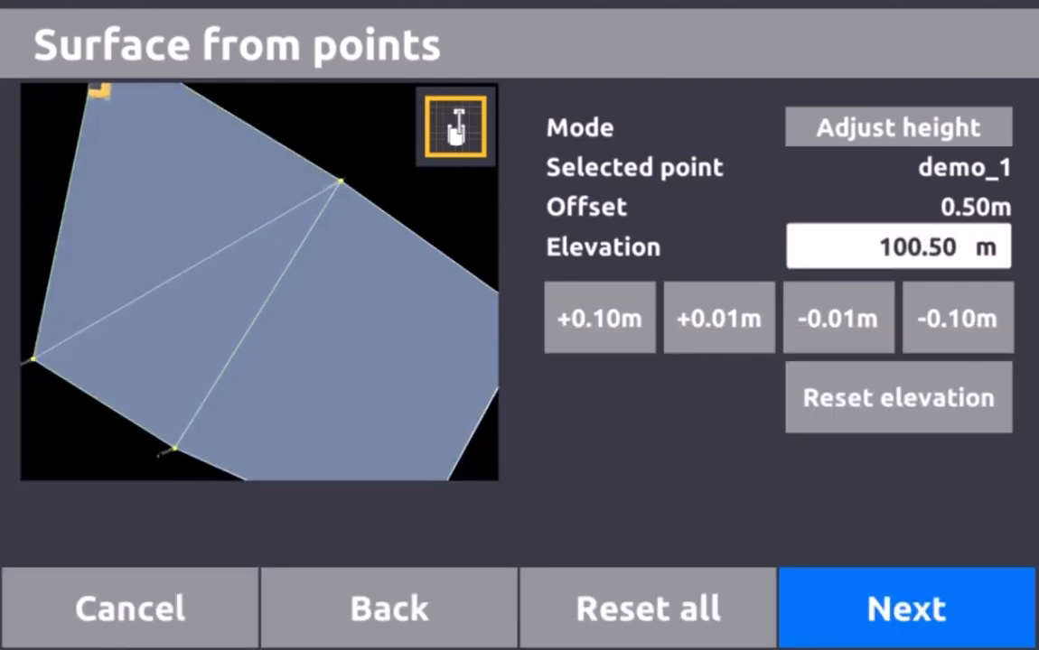
Raise demo_5's elevation from 99.62 m to 100.50 m and tilt the view to check the height step
left_click(455, 196)
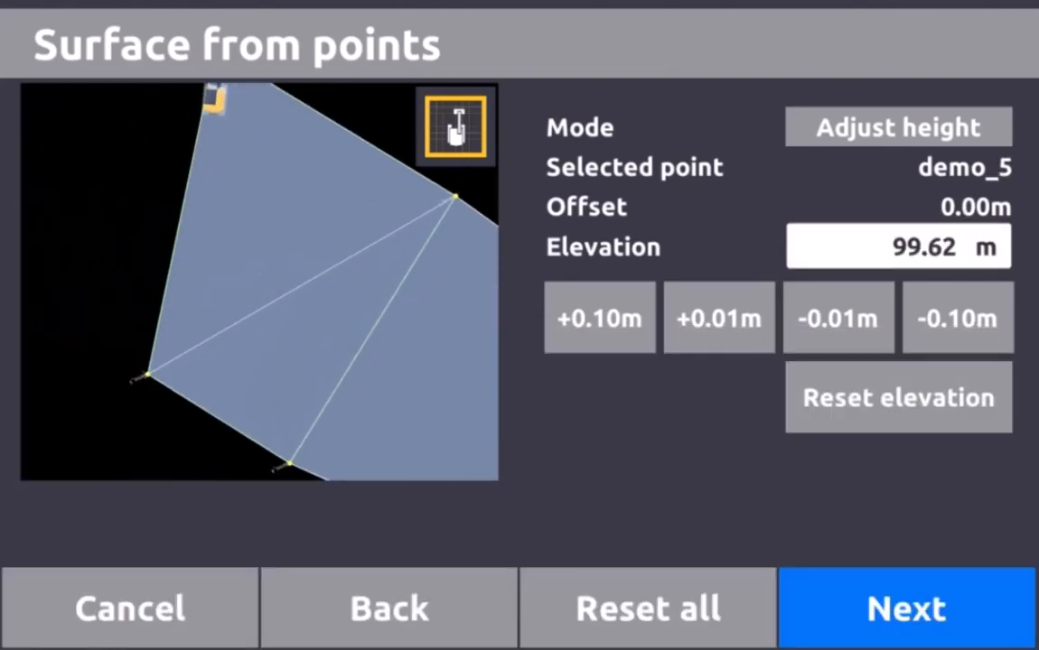
left_click(898, 246)
key("BackSpace")
key("BackSpace")
key("BackSpace")
key("BackSpace")
key("BackSpace")
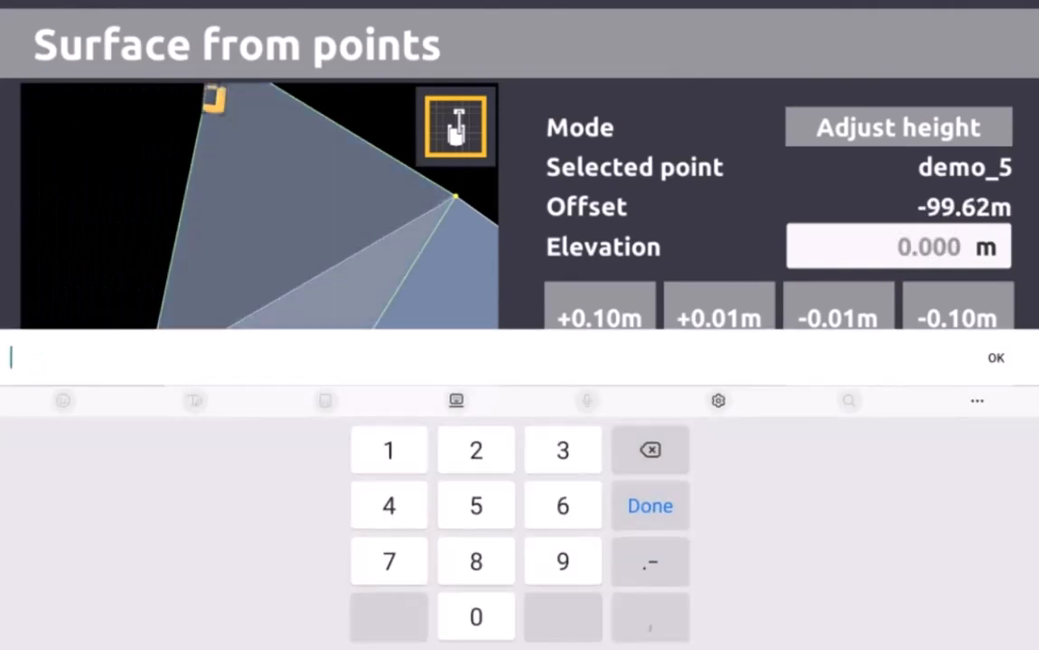
type("100.5")
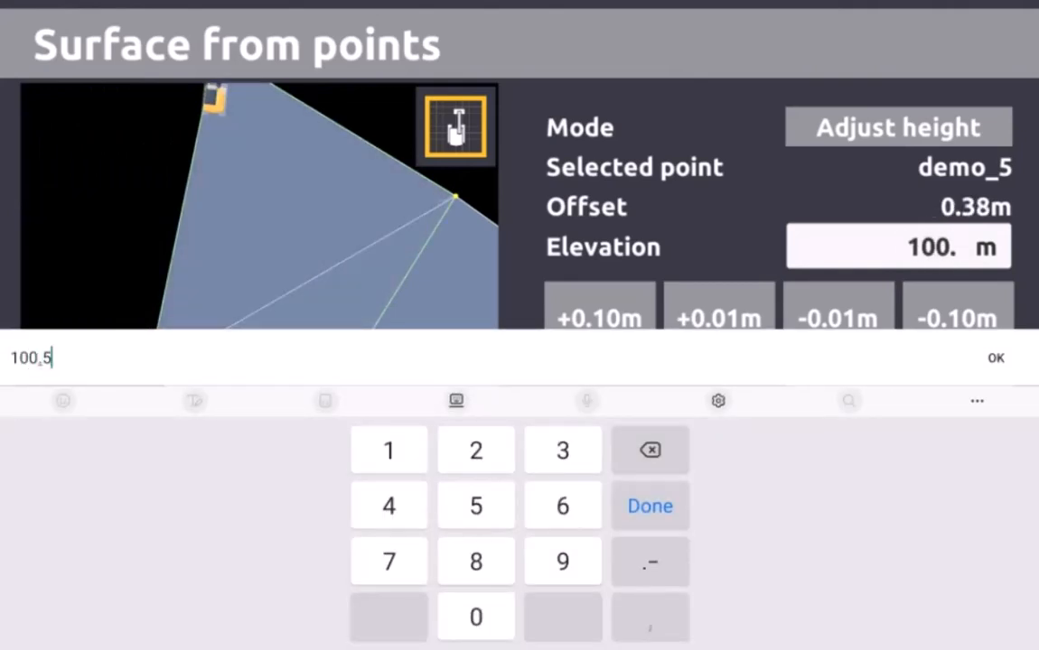
key("Return")
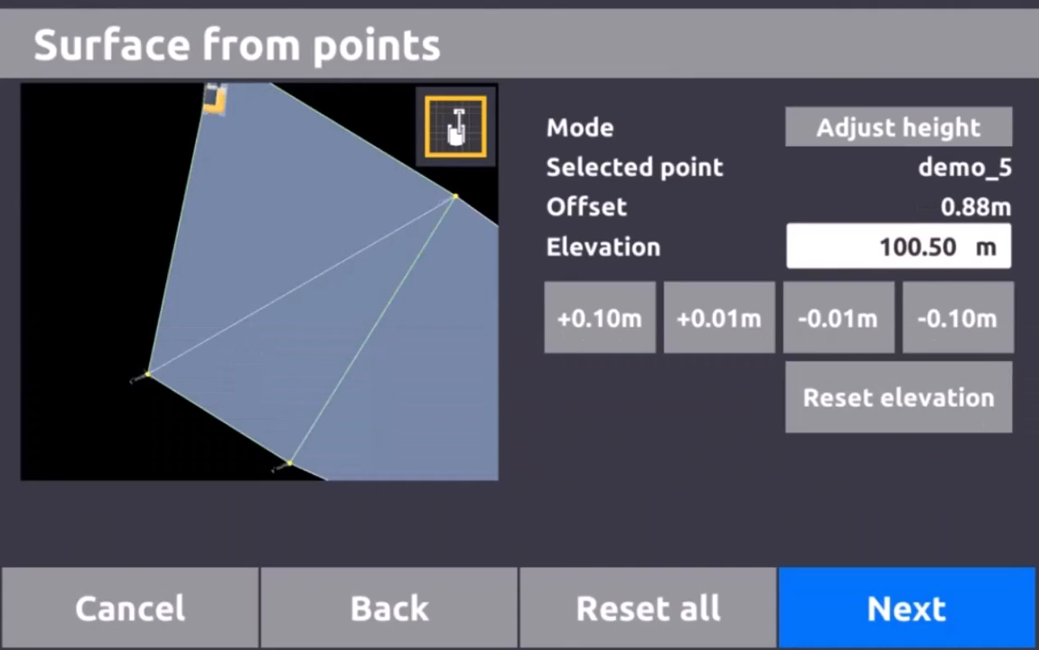
left_click_drag(243, 334, 308, 185)
left_click_drag(307, 271, 230, 256)
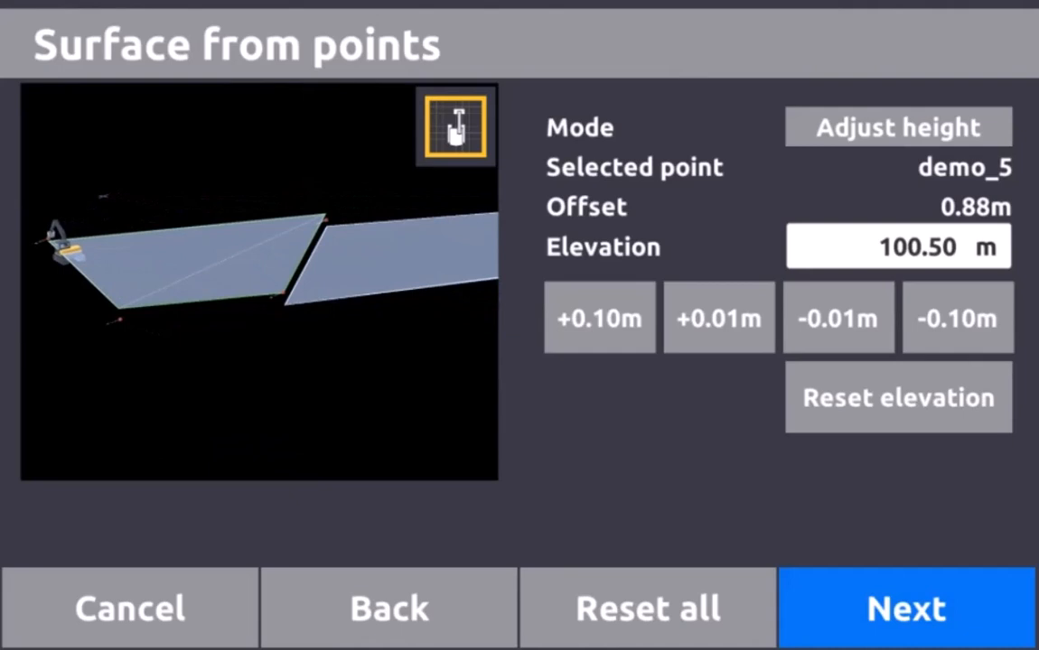
left_click(906, 608)
Rename the job from SurfaceFromPoints to demo1005 and save it
left_click(898, 127)
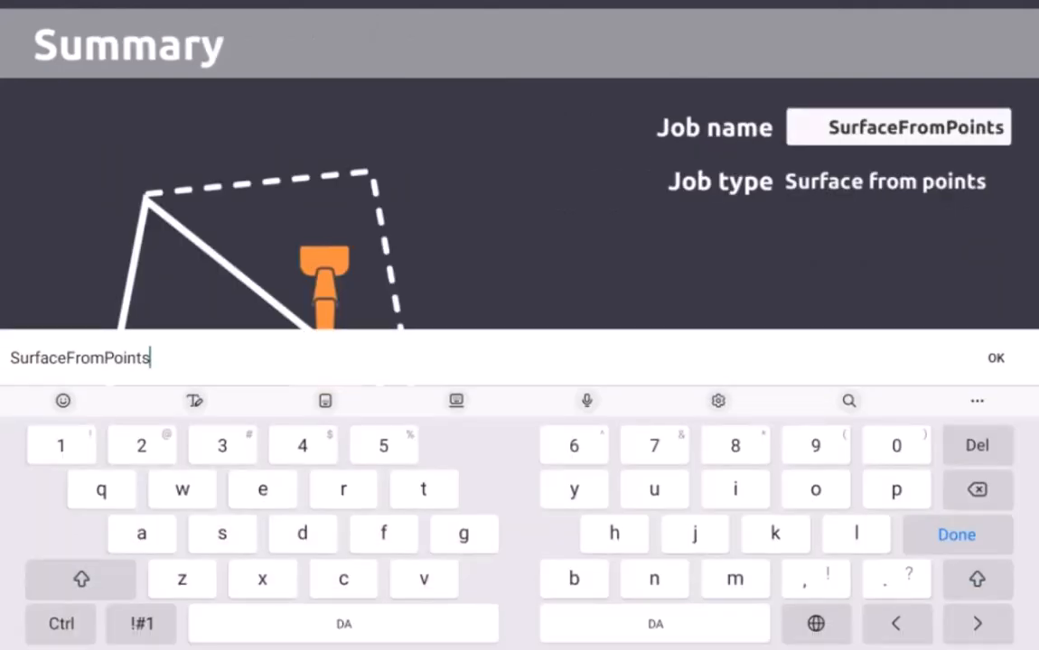
key("BackSpace")
key("BackSpace")
key("BackSpace")
key("BackSpace")
key("BackSpace")
key("BackSpace")
key("BackSpace")
key("BackSpace")
key("BackSpace")
key("BackSpace")
key("BackSpace")
key("BackSpace")
key("BackSpace")
key("BackSpace")
key("BackSpace")
key("BackSpace")
key("BackSpace")
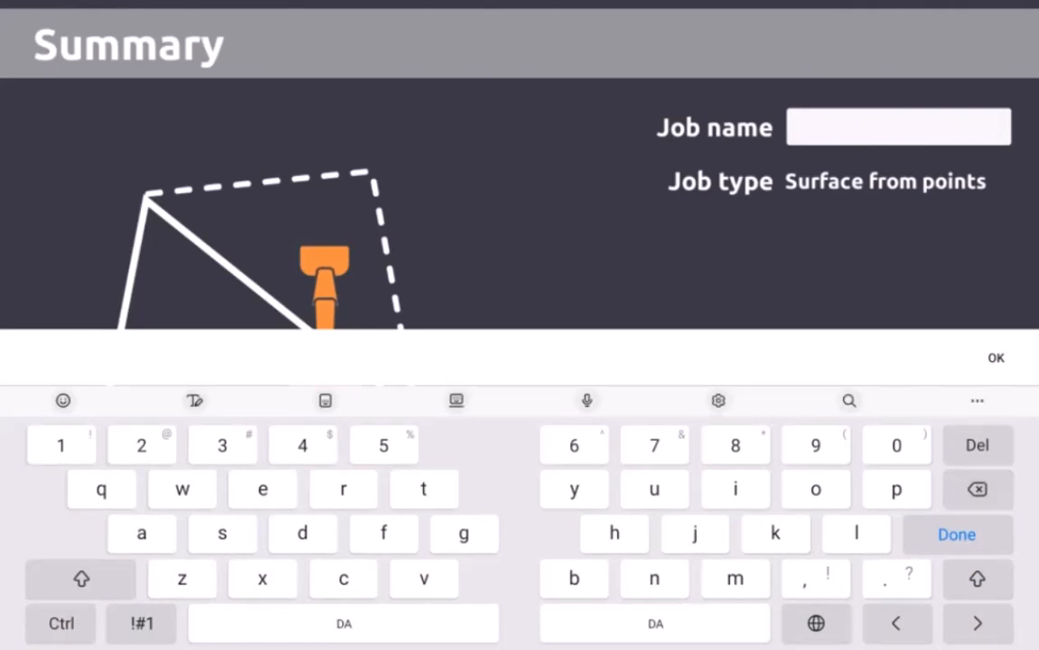
type("demo")
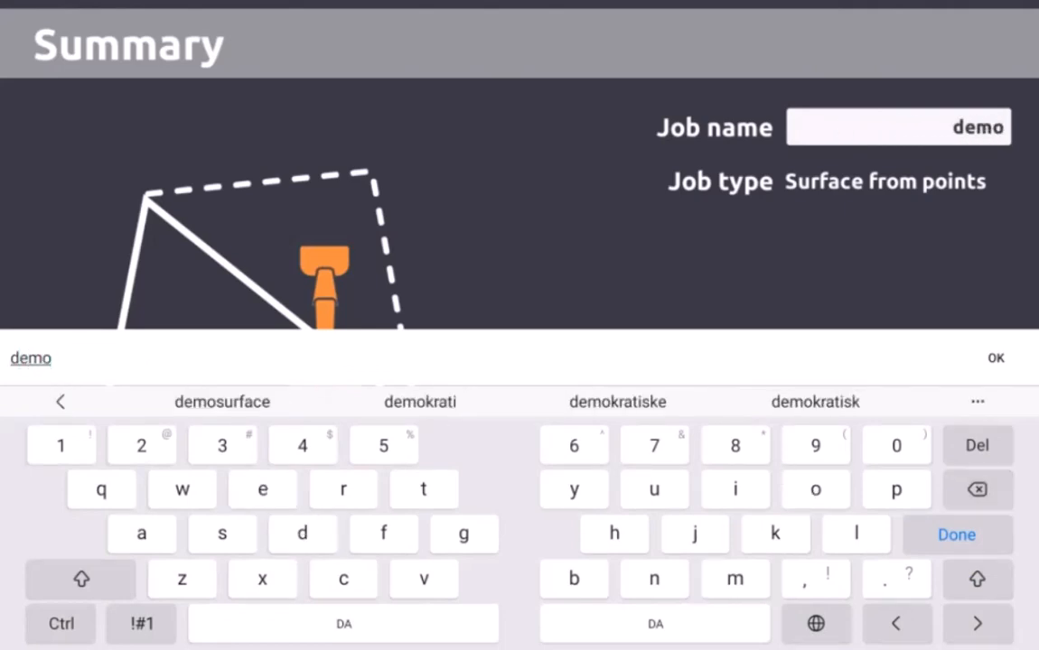
type("1005")
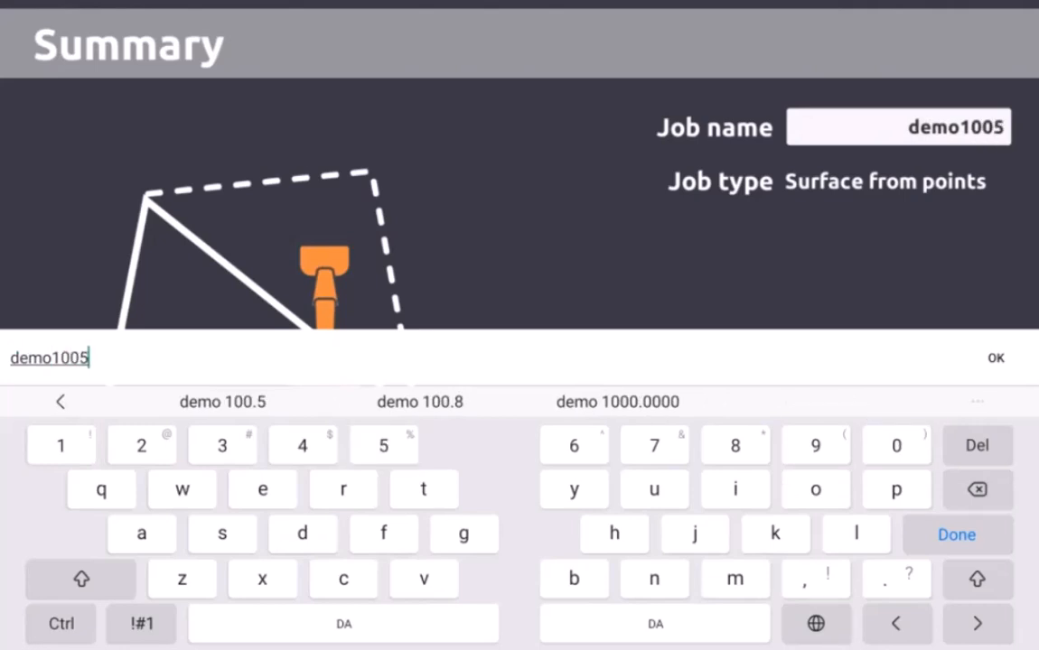
key("Return")
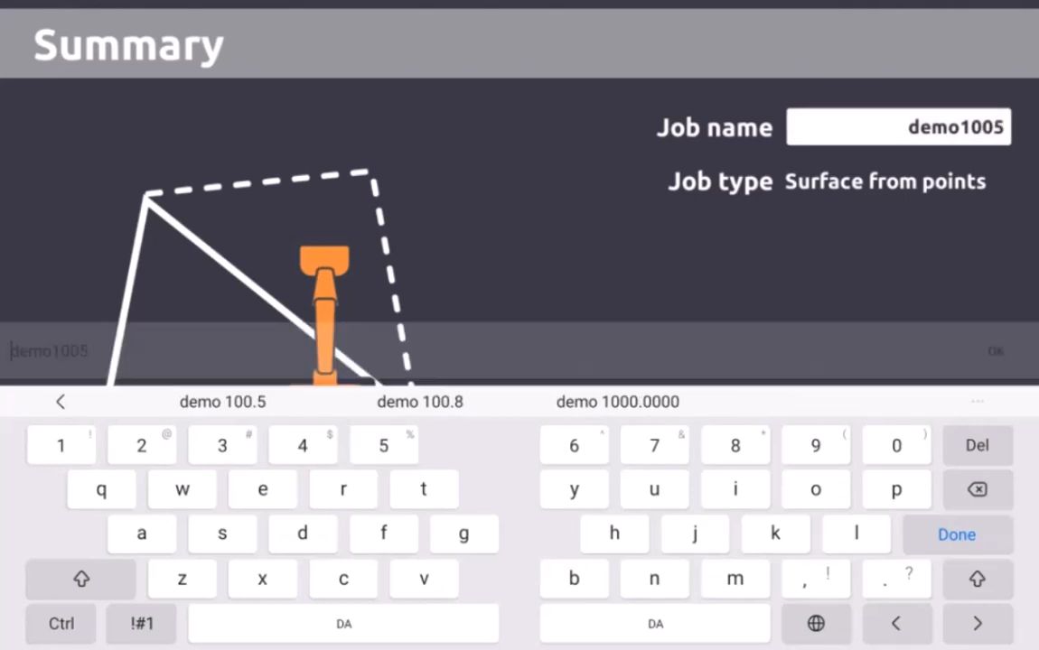
left_click(906, 607)
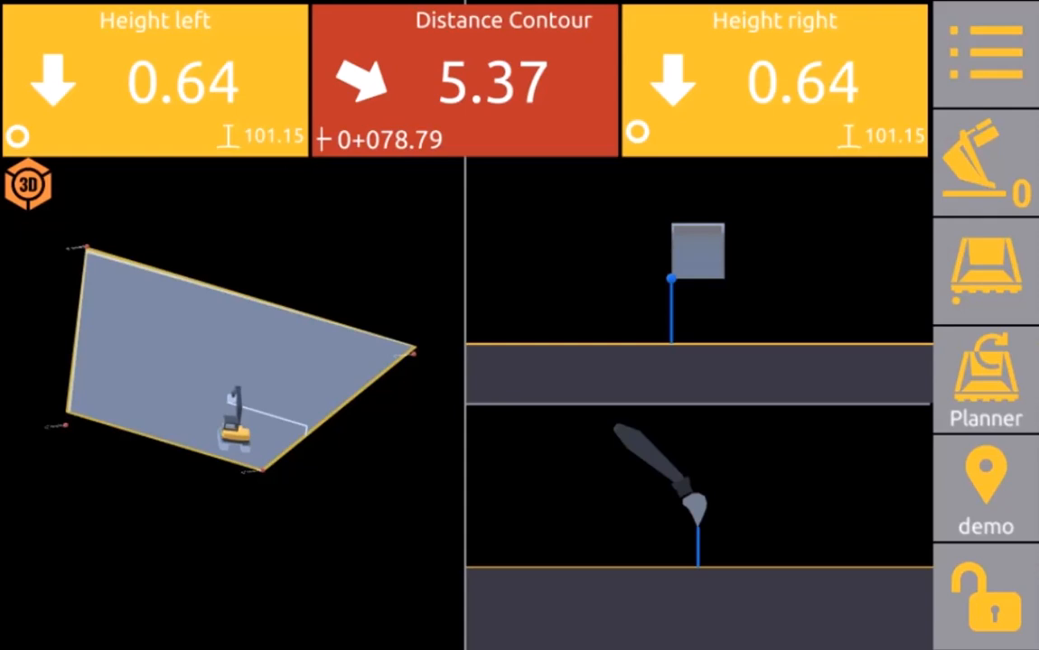
Pan and zoom out the 3D site view
left_click_drag(261, 406, 164, 363)
scroll(232, 404, "down", 3)
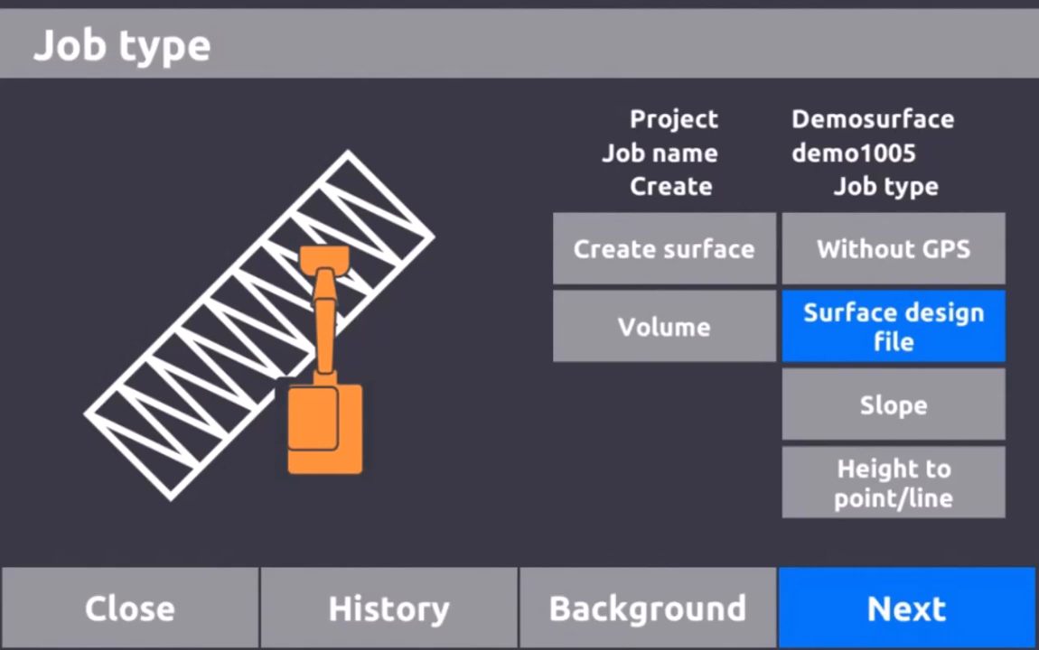
Select demo995.xml as the surface design for job demo1005 and load it
left_click(906, 609)
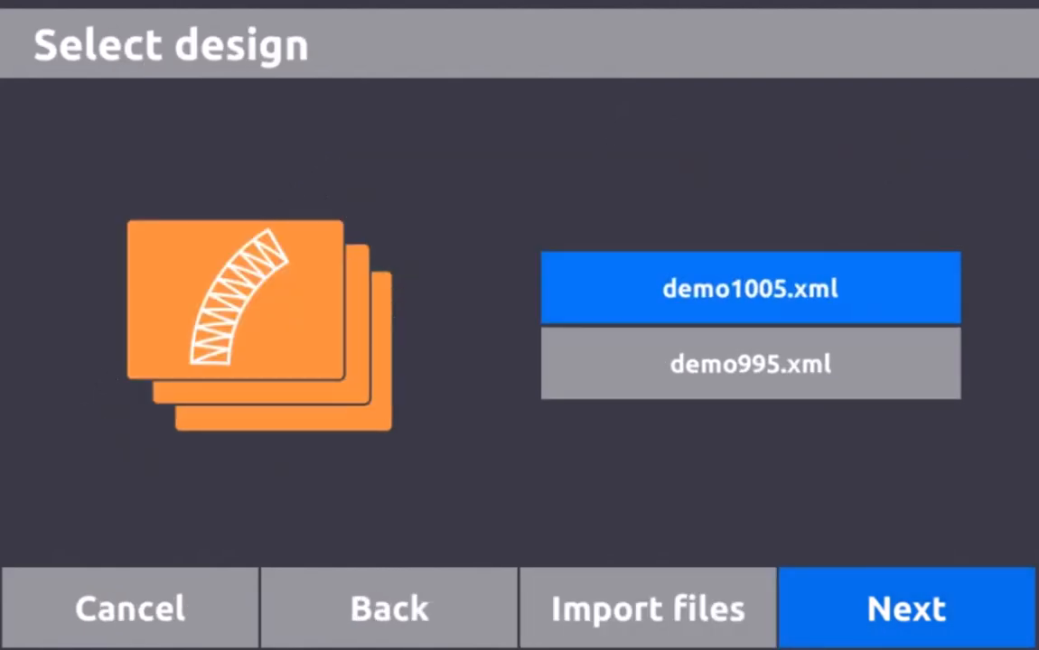
left_click(750, 363)
left_click(906, 609)
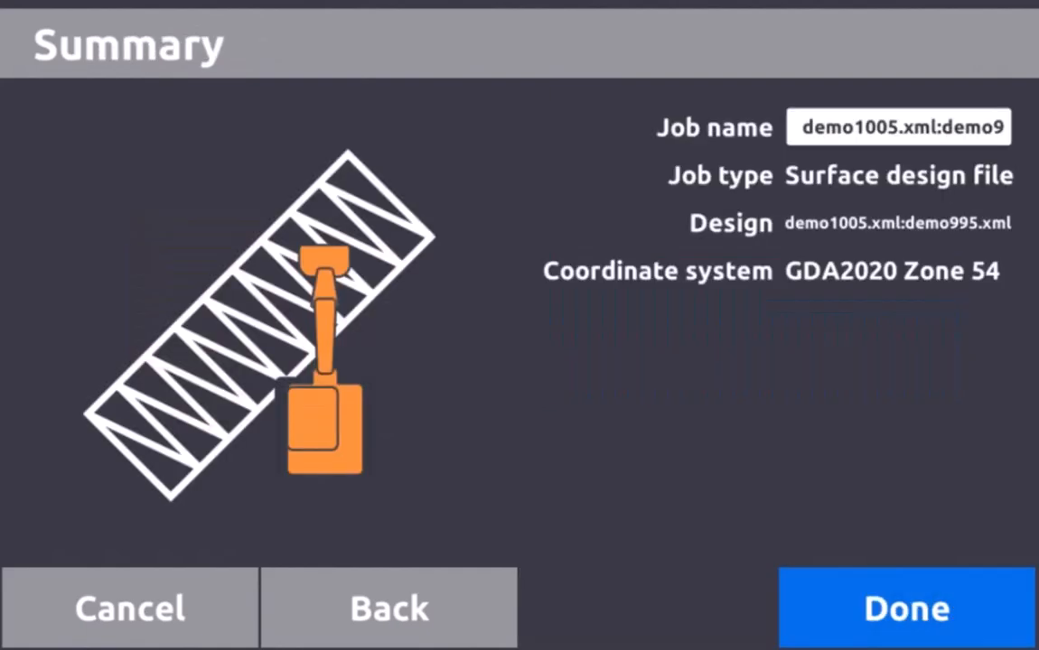
left_click(906, 608)
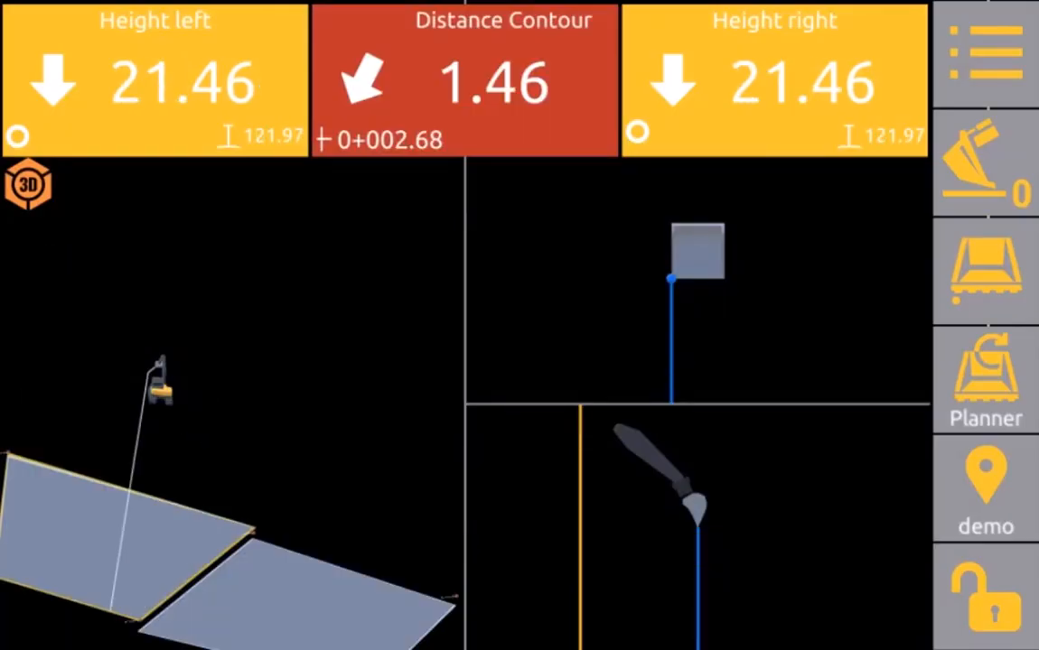